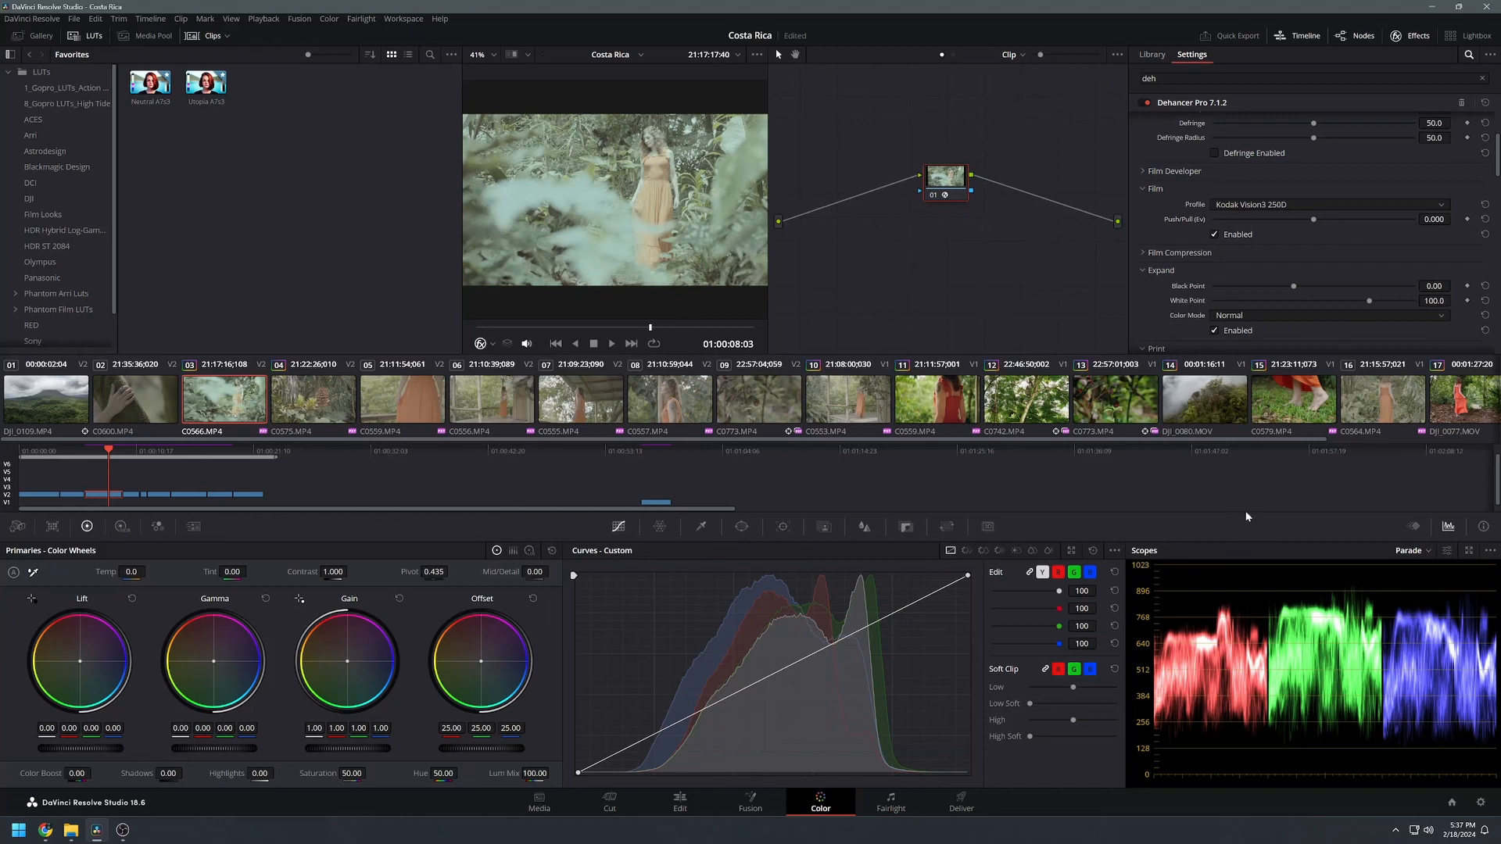
Step: Review the Dehancer Pro settings, toggling Halation on and off and returning to the top of the list
click(1302, 36)
scroll(1314, 235, down, 3)
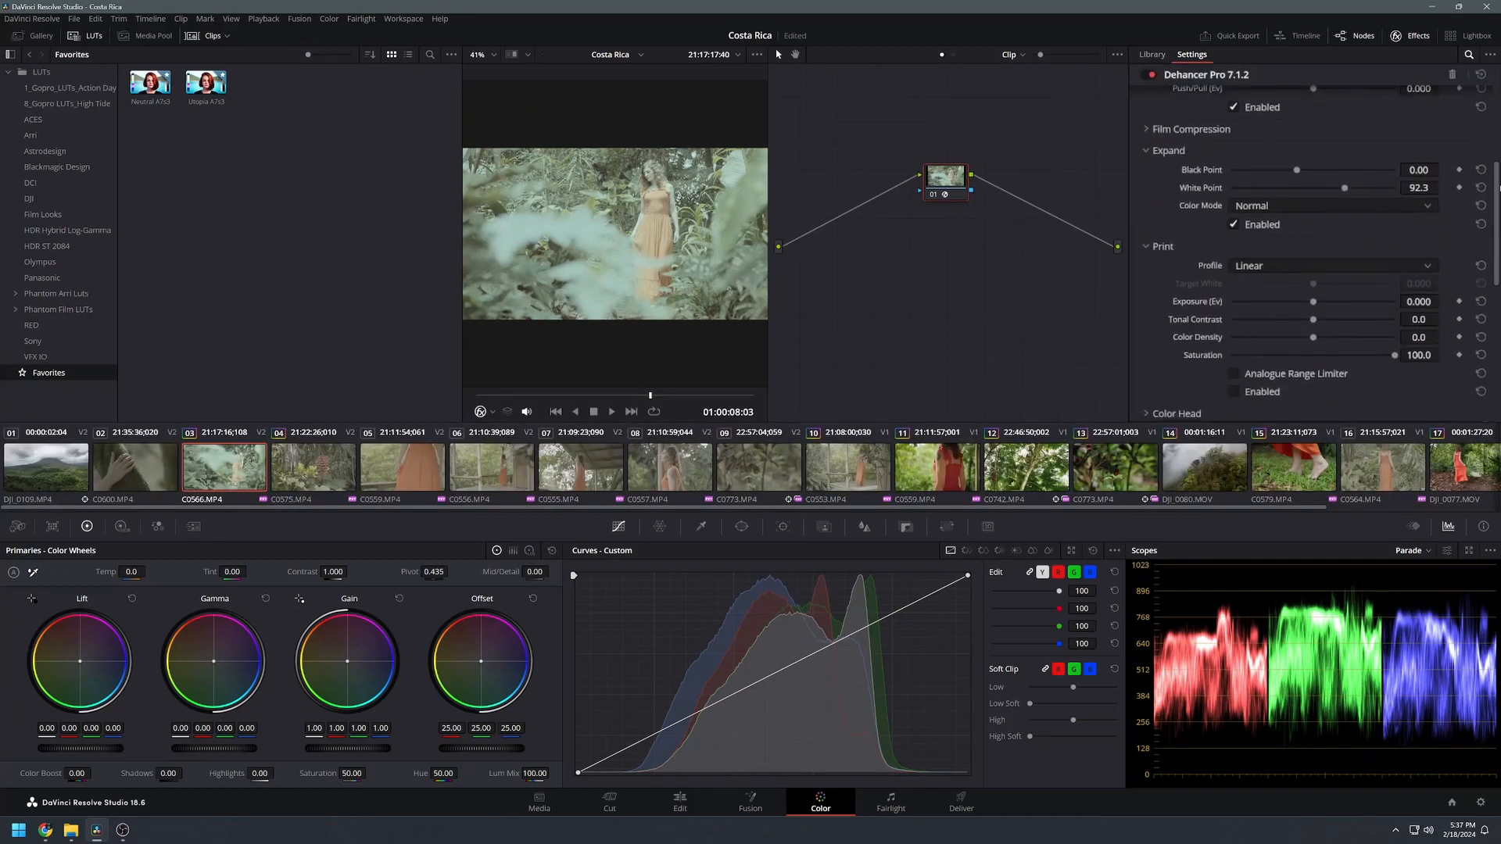
scroll(1283, 376, down, 5)
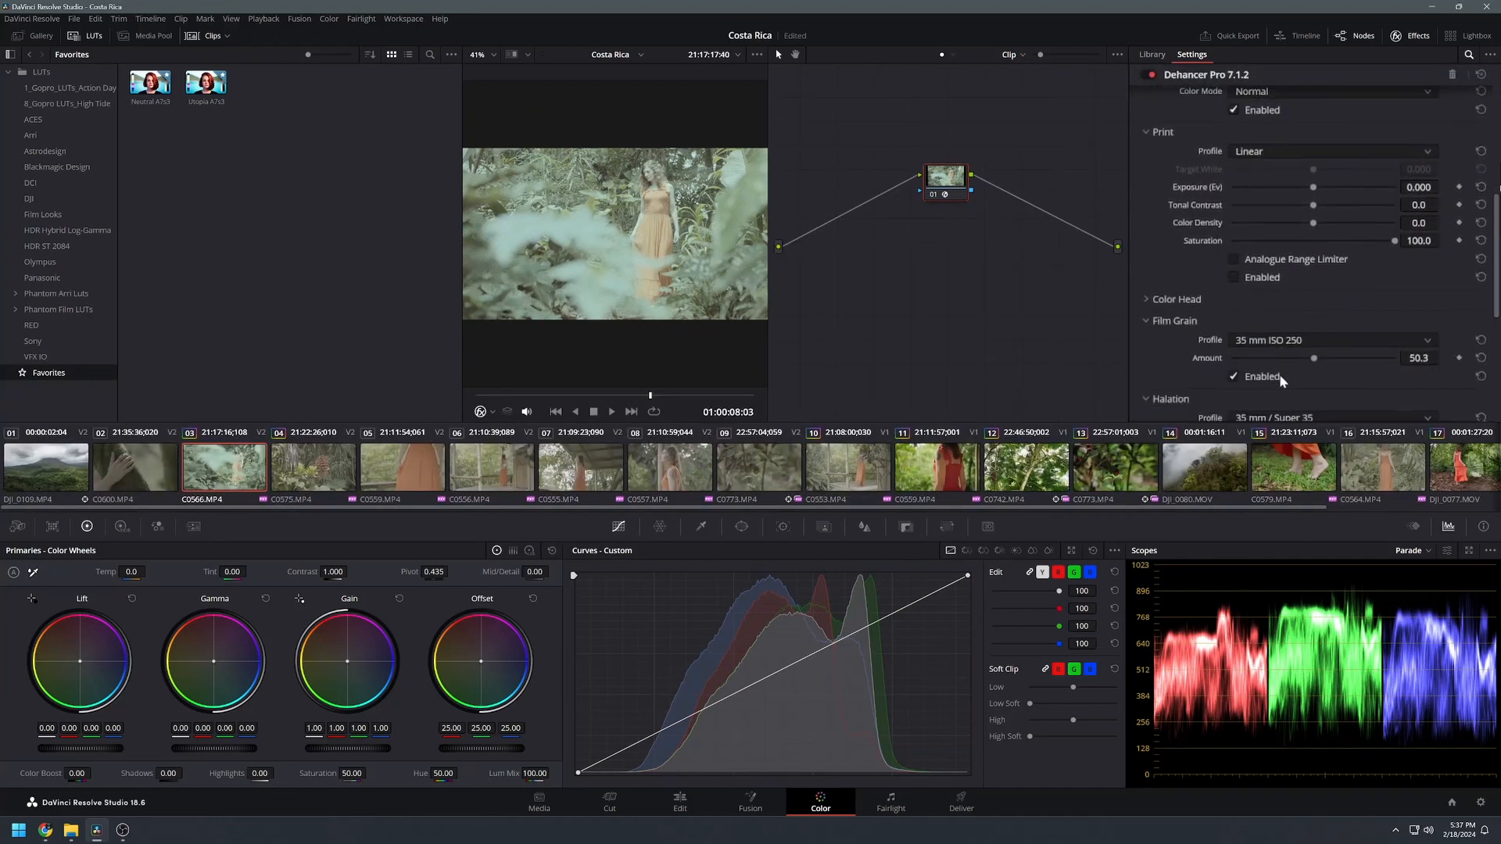
scroll(1371, 406, down, 1)
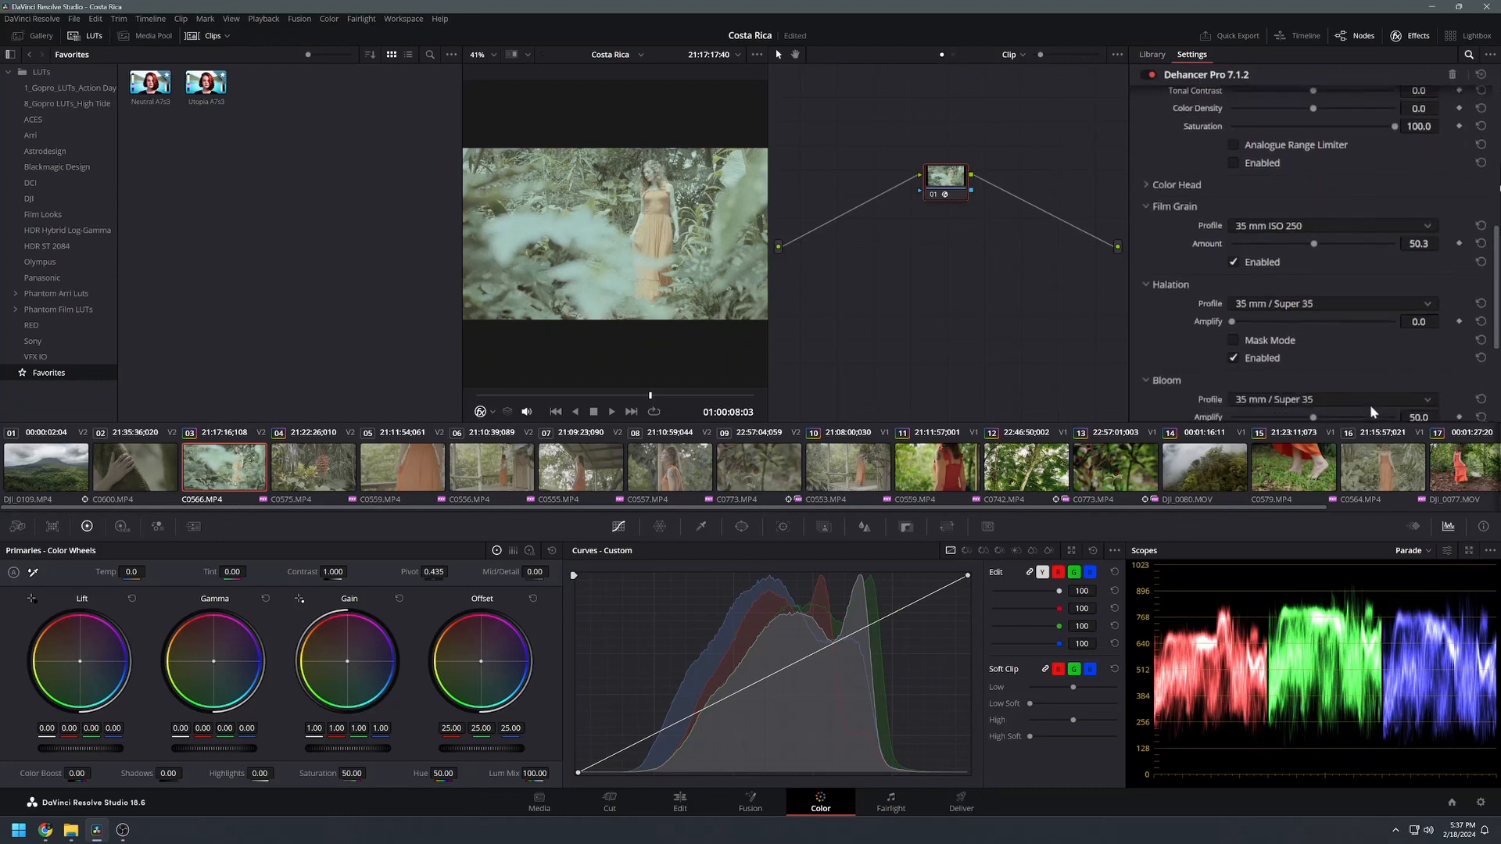
click(1234, 358)
click(1234, 358)
drag(1497, 181, 1496, 101)
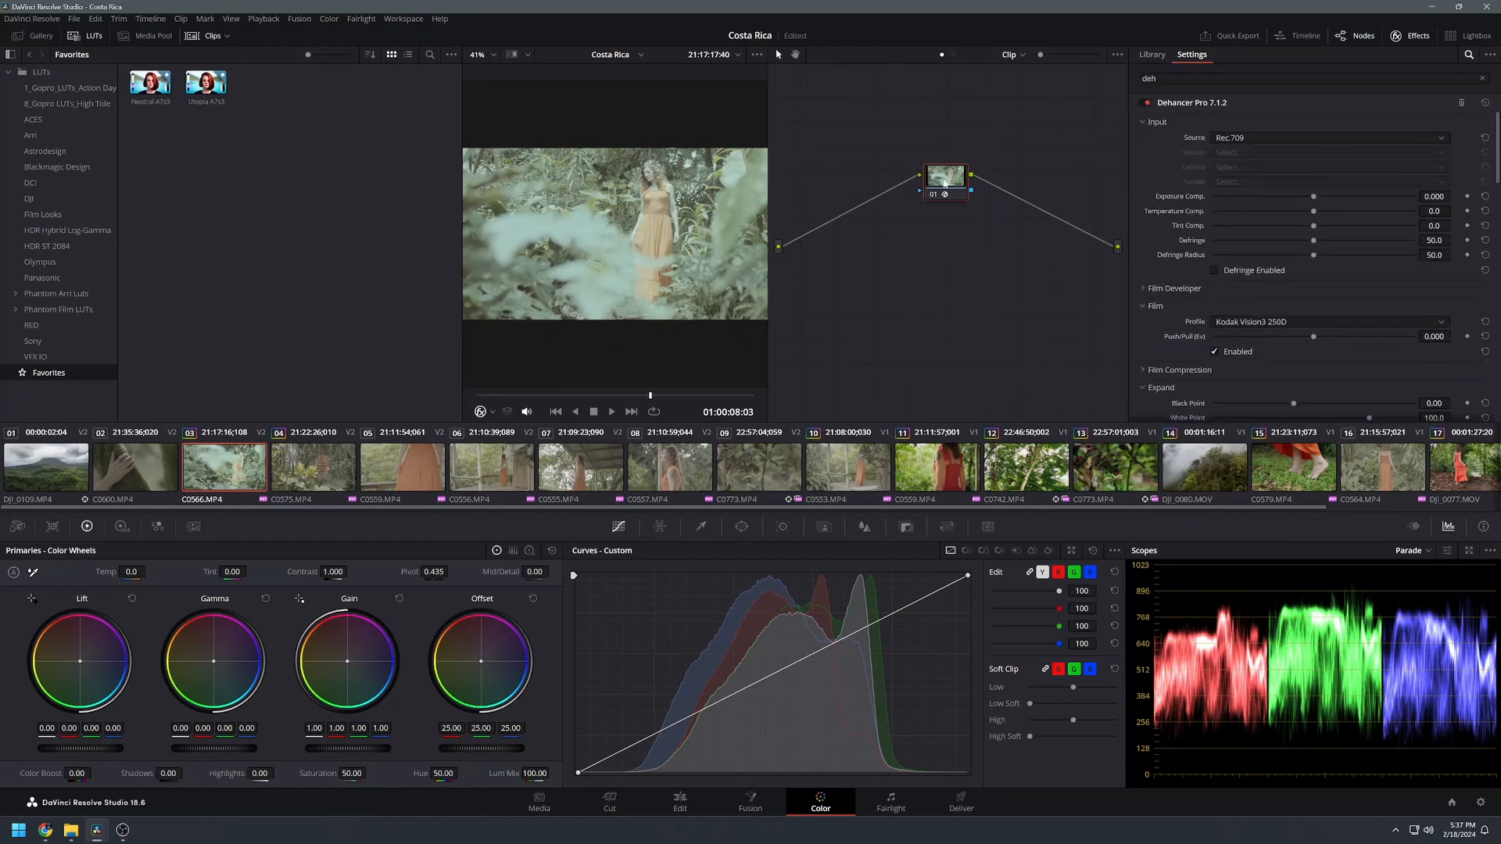
Step: Set the Dehancer input to Choose Camera with vendor Sony and camera Cinema Line FX3
click(934, 195)
click(934, 195)
drag(949, 182, 948, 190)
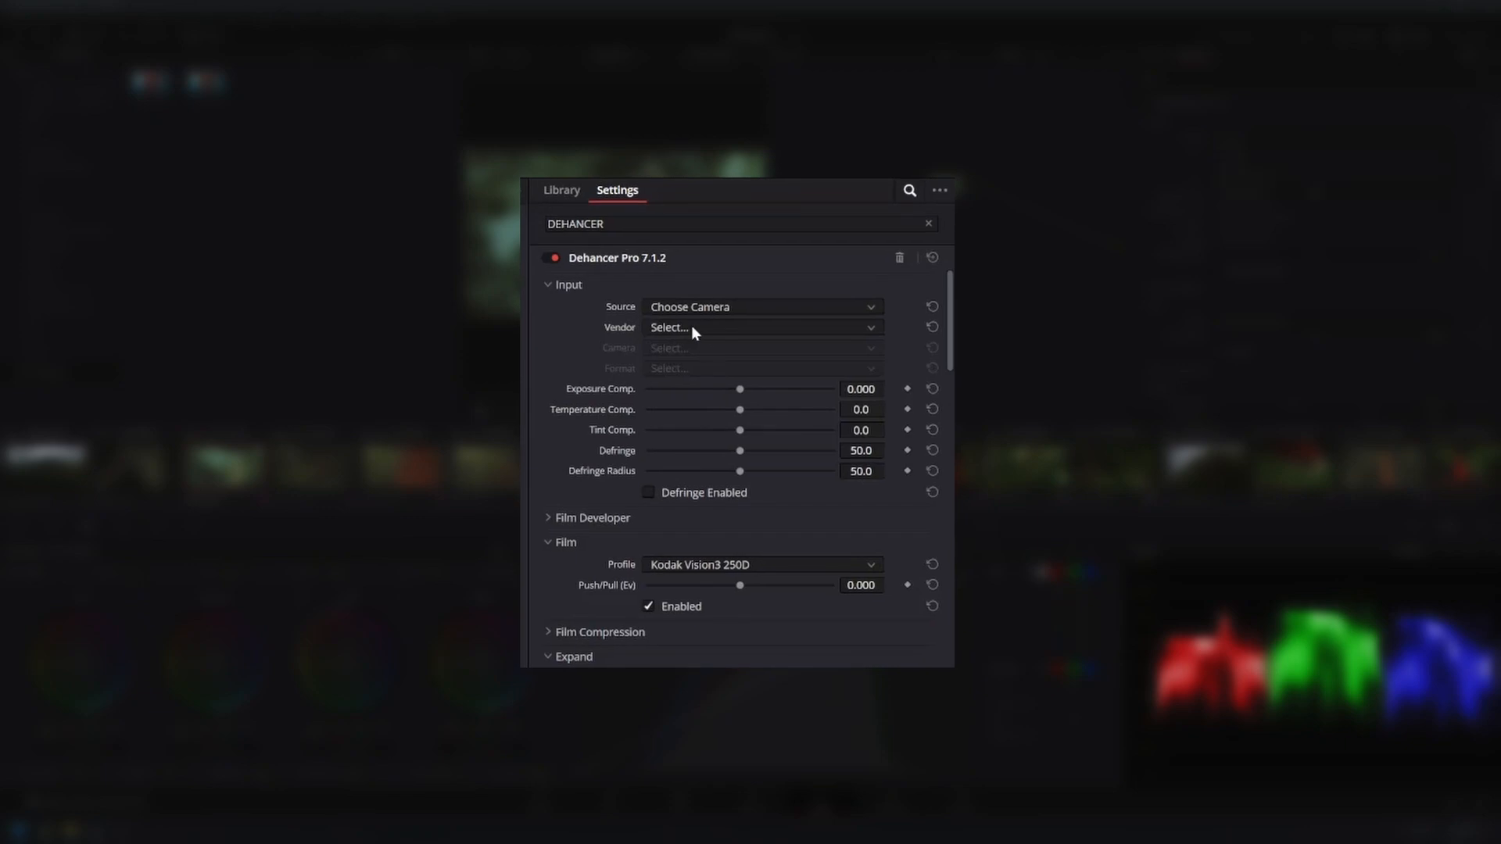
click(1245, 151)
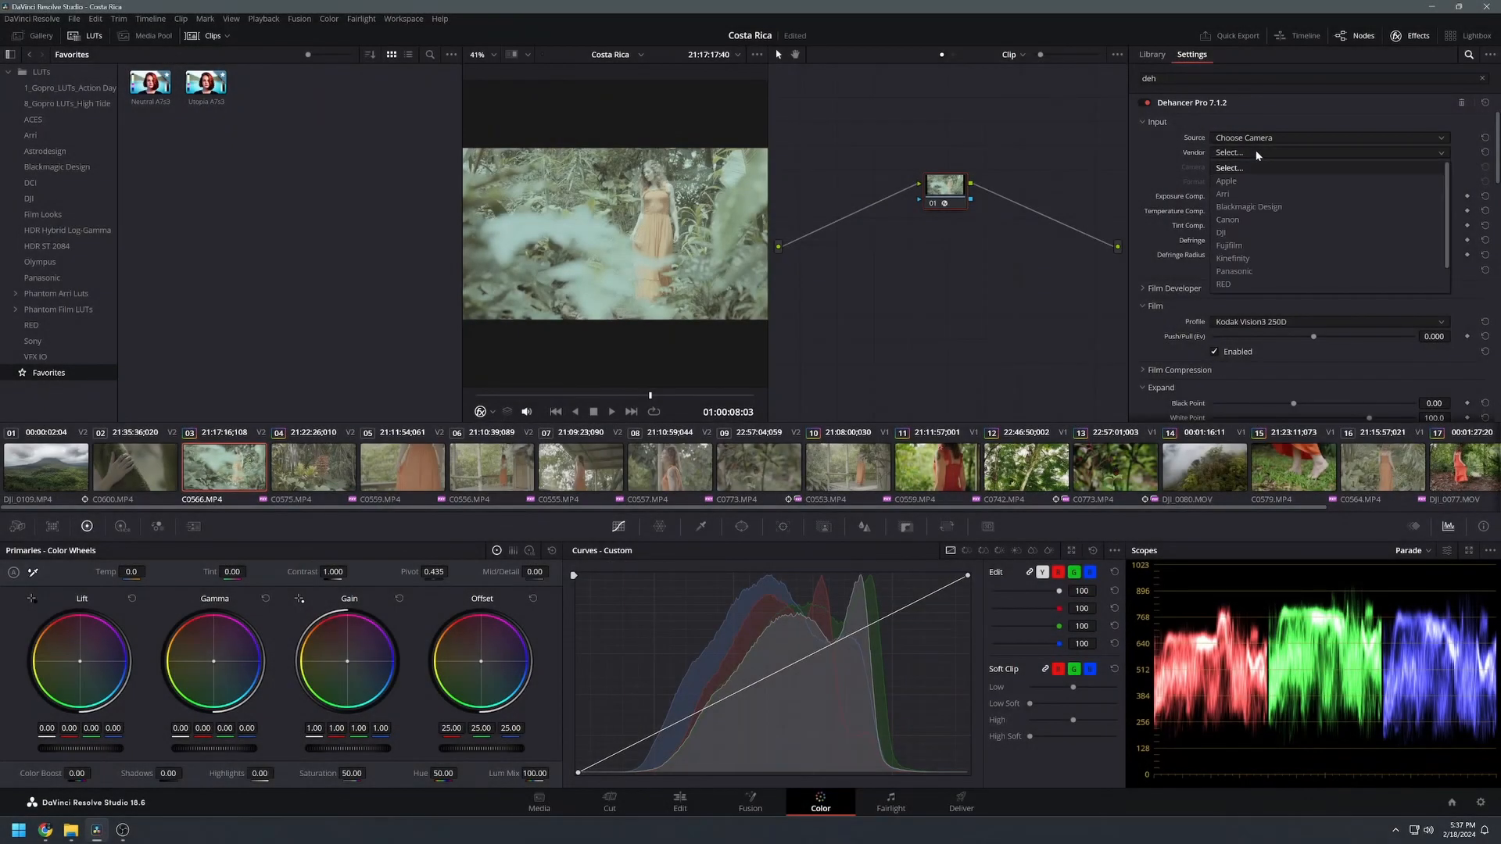
scroll(1270, 217, down, 2)
click(1272, 274)
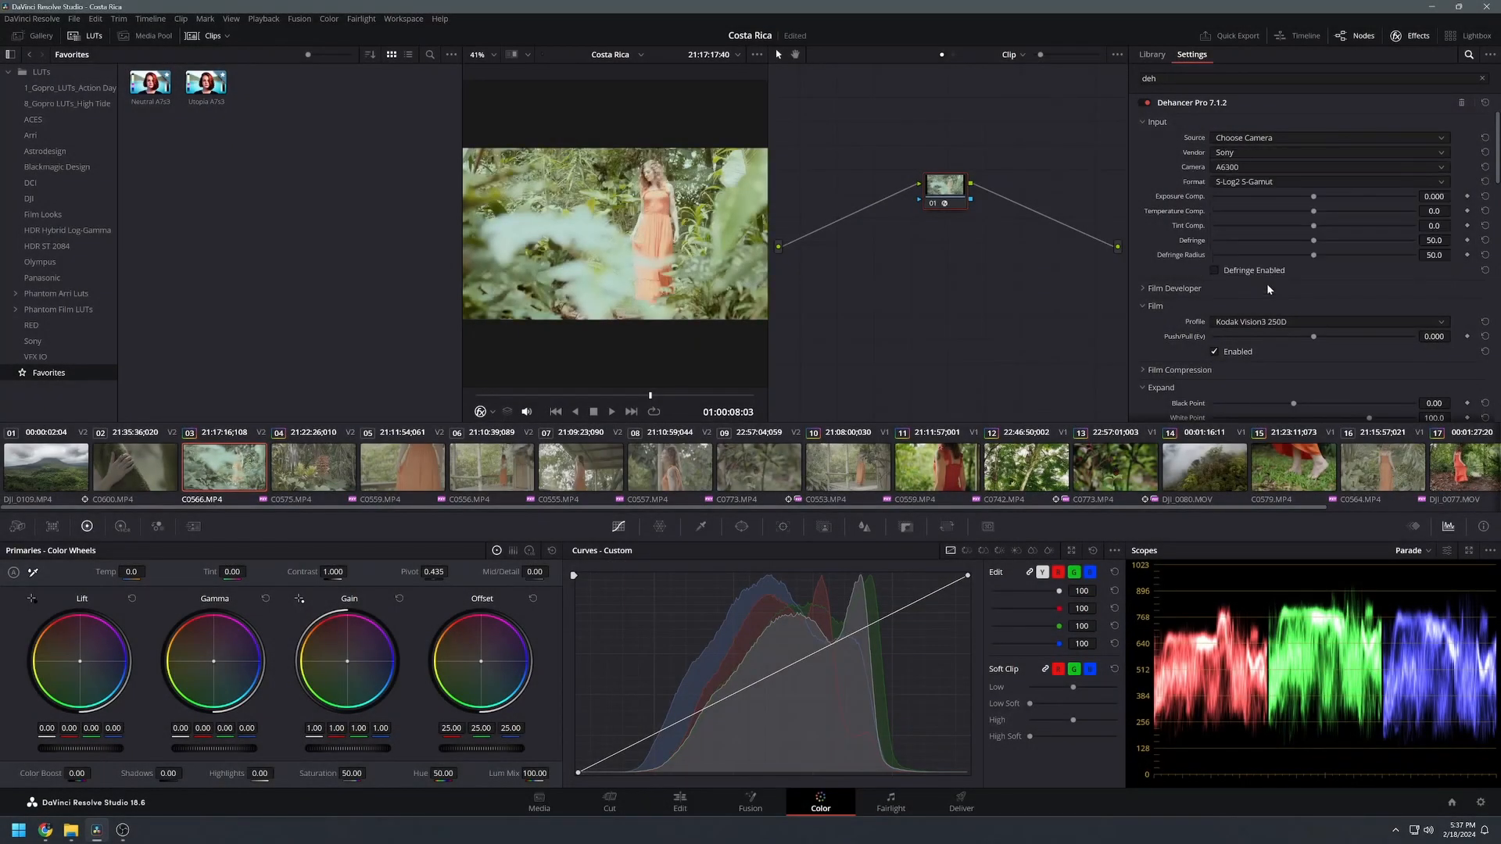
click(1240, 165)
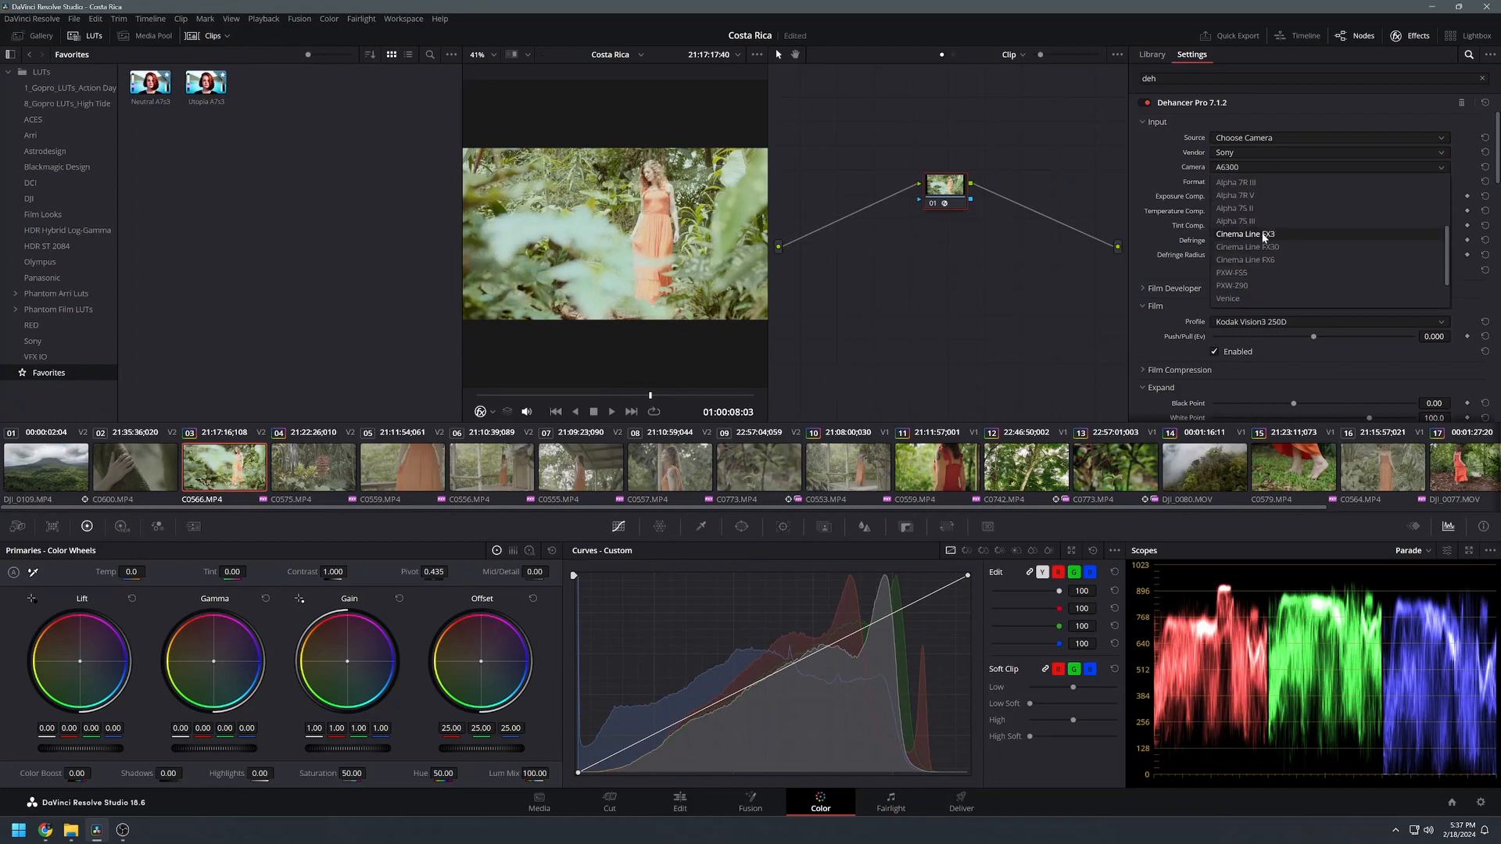
click(1263, 238)
scroll(1264, 239, down, 1)
Step: Move the Dehancer node further along the tree and insert a serial node before it
drag(834, 641, 814, 593)
right_click(813, 592)
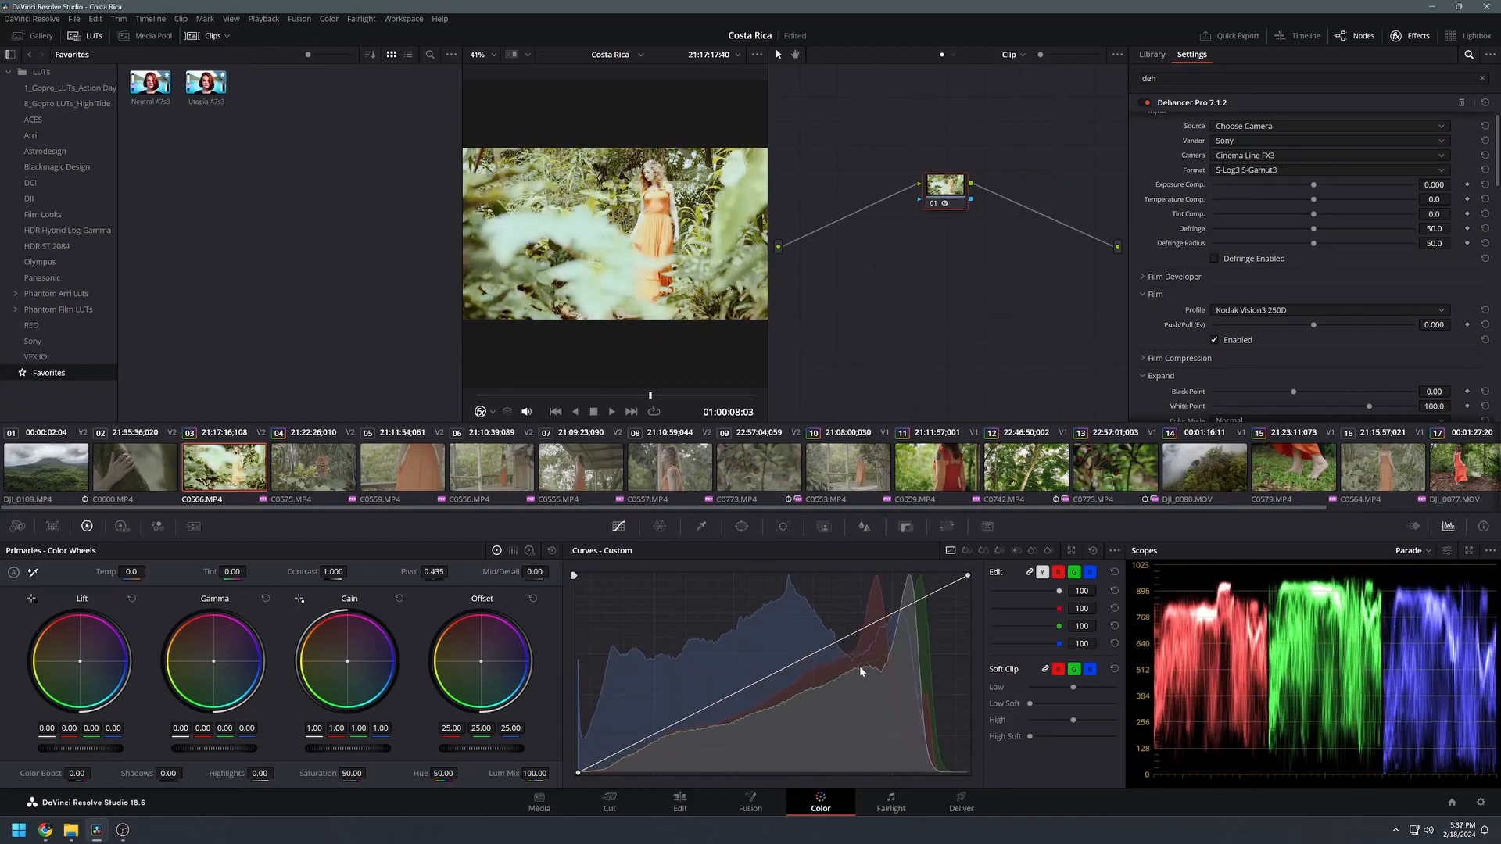
drag(944, 209, 1001, 210)
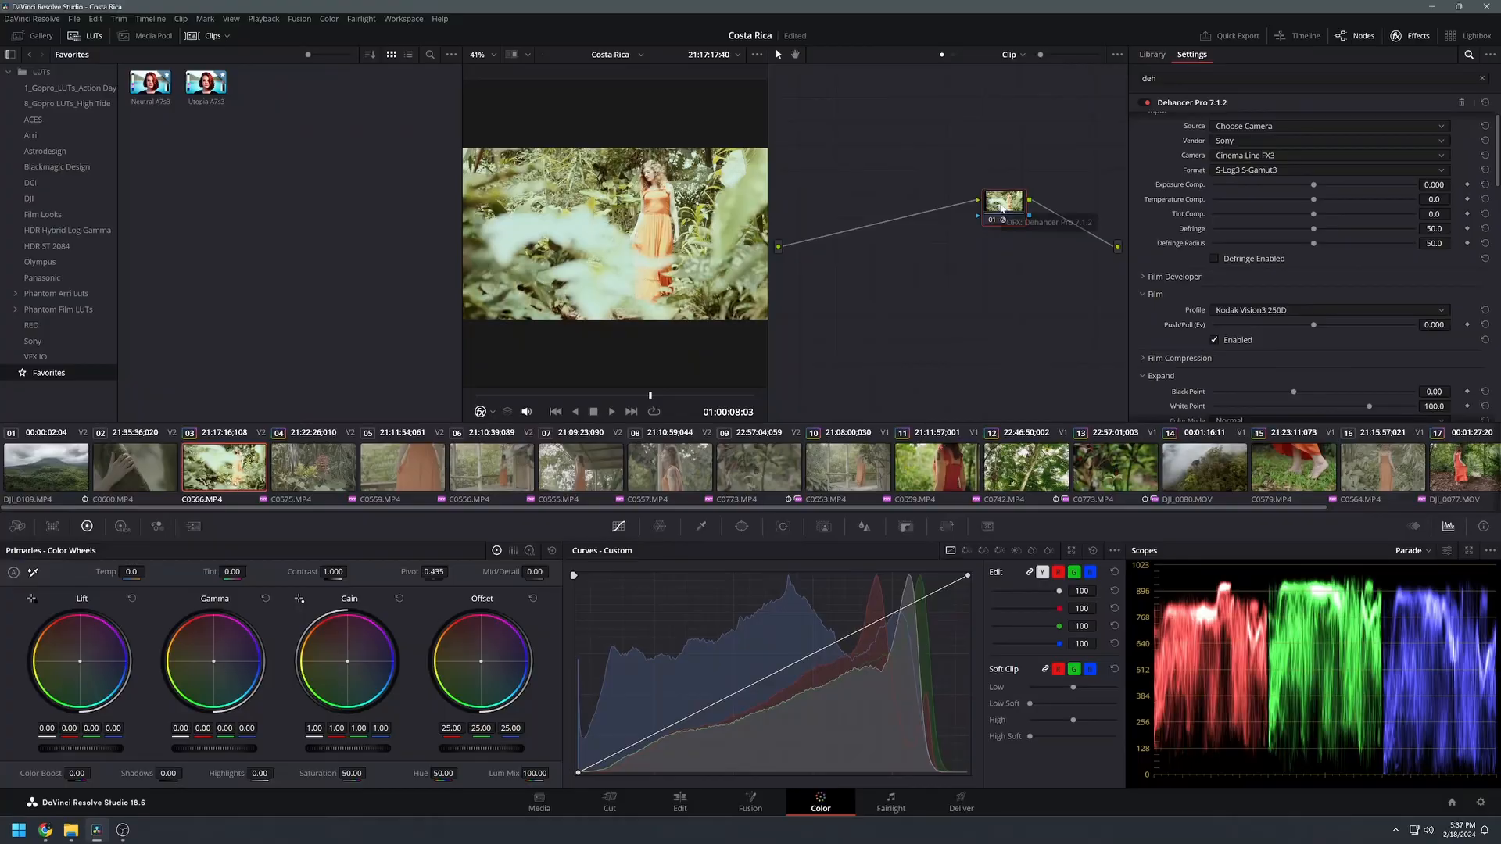
key(shift+s)
Step: Label the first node Exposure
drag(1000, 249, 903, 205)
right_click(903, 205)
click(928, 209)
text(Exposure)
key(Return)
Step: Add a serial node labelled ADJ and another serial node after it
key(alt+s)
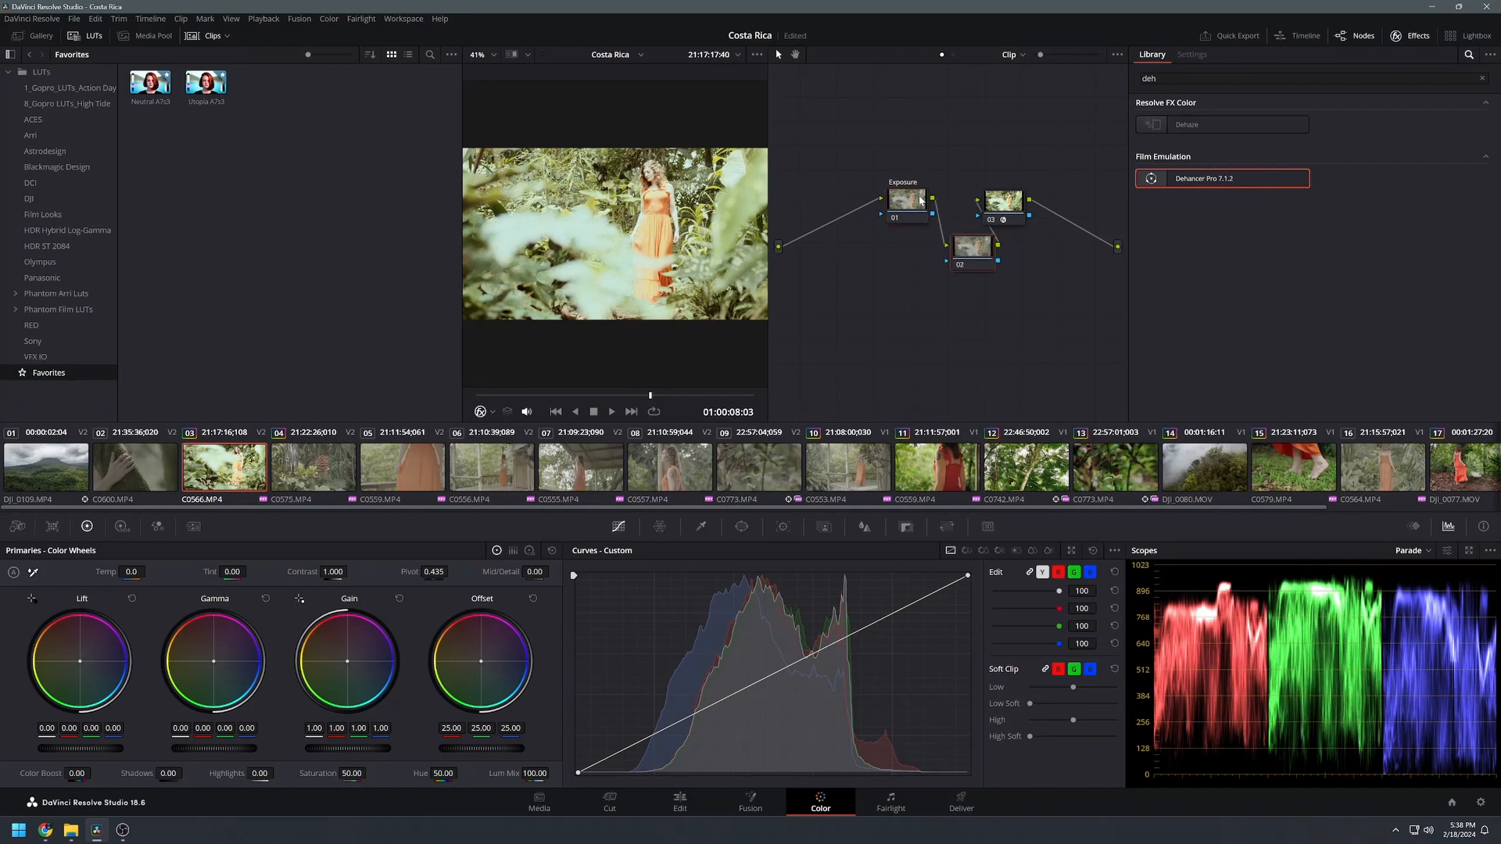
text(ADJ)
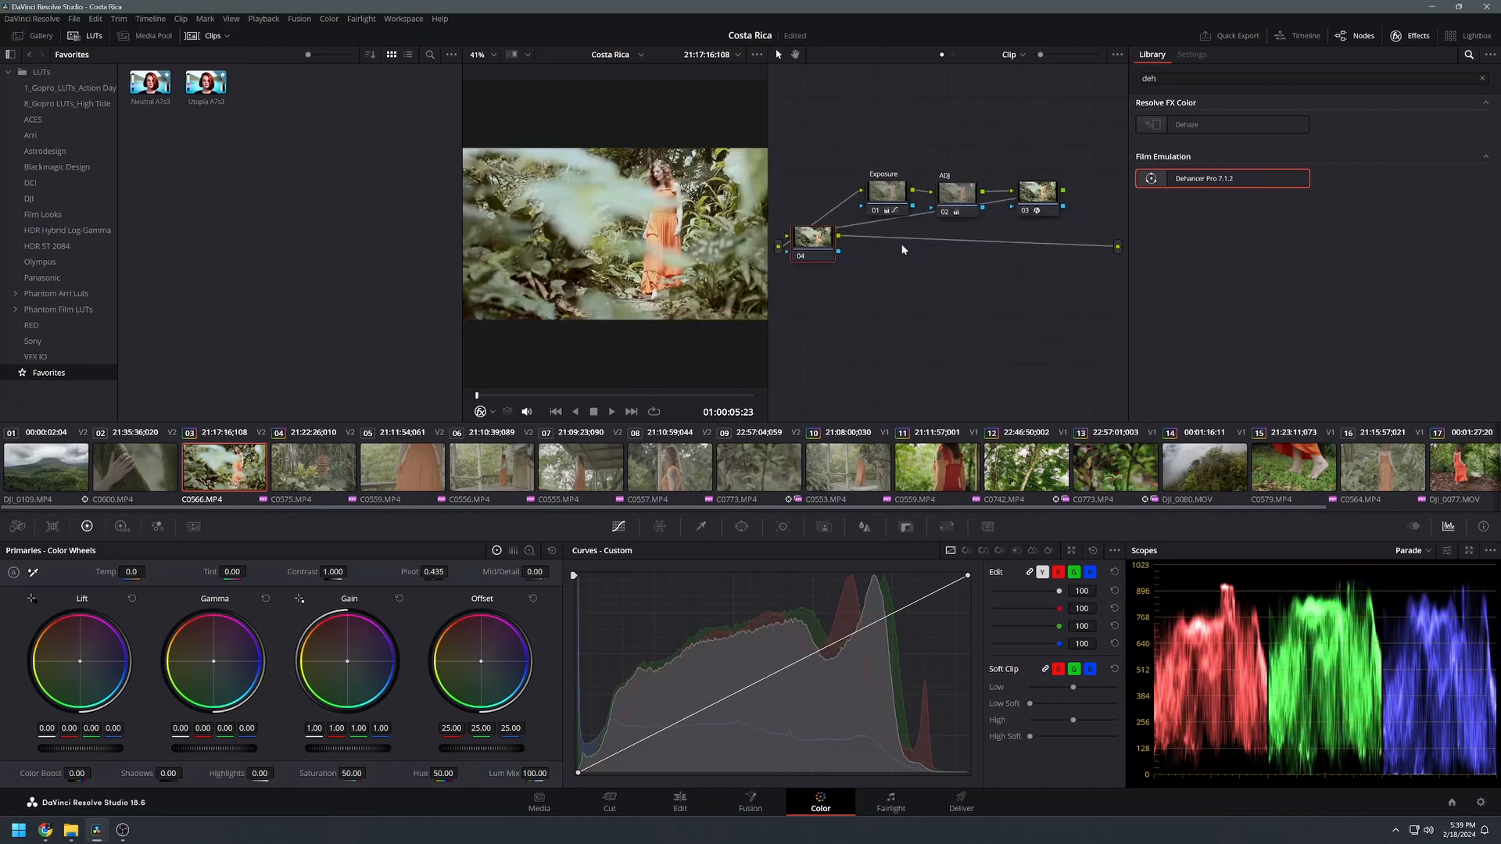
key(alt+s)
drag(1043, 261, 1045, 260)
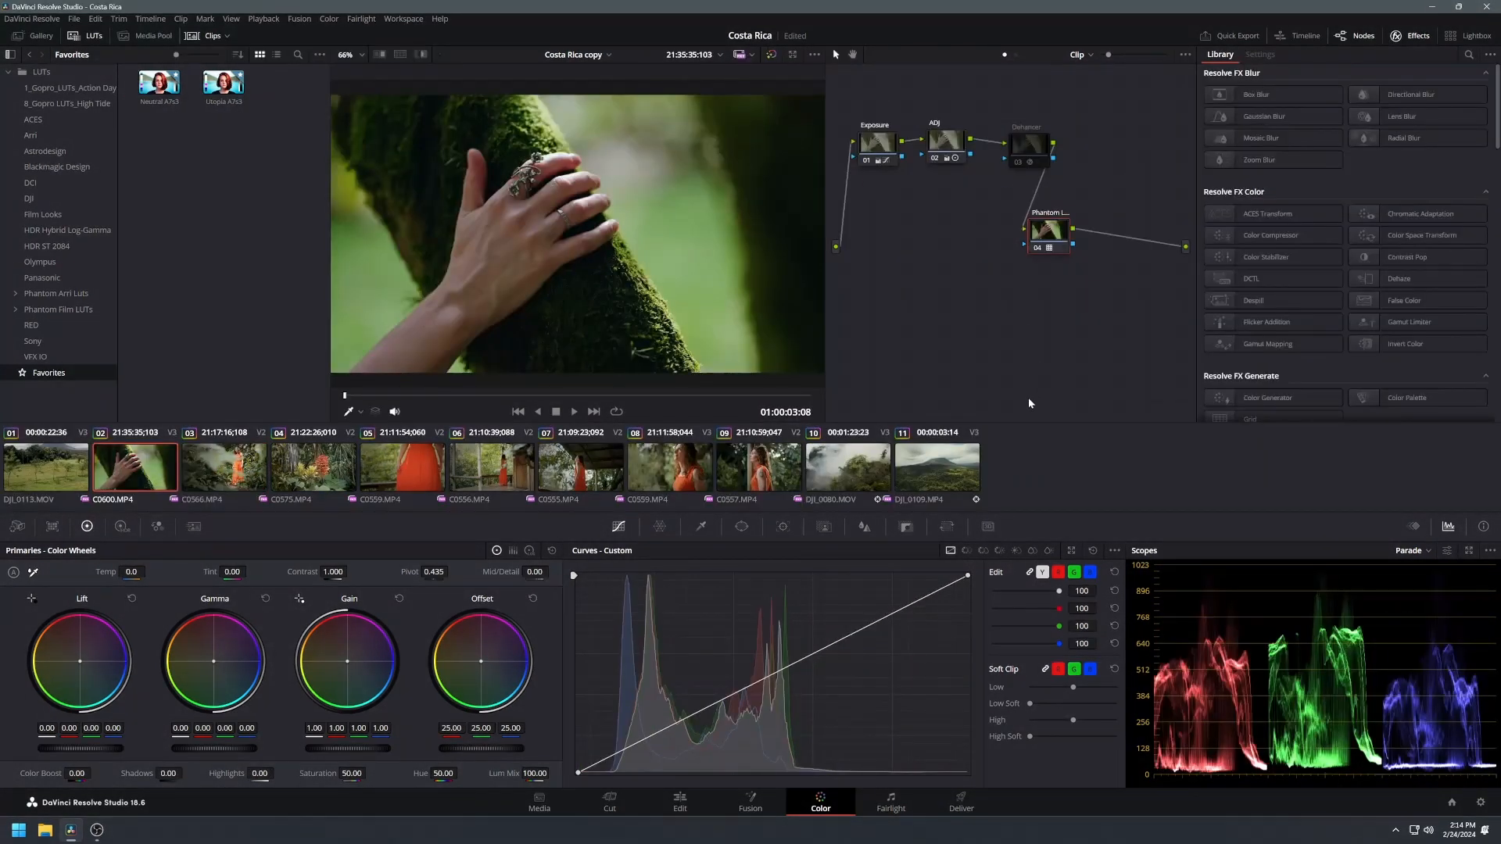
Step: Disable the Phantom LUT node and set the Dehancer film profile to Kodak Vision3 50D
click(1038, 248)
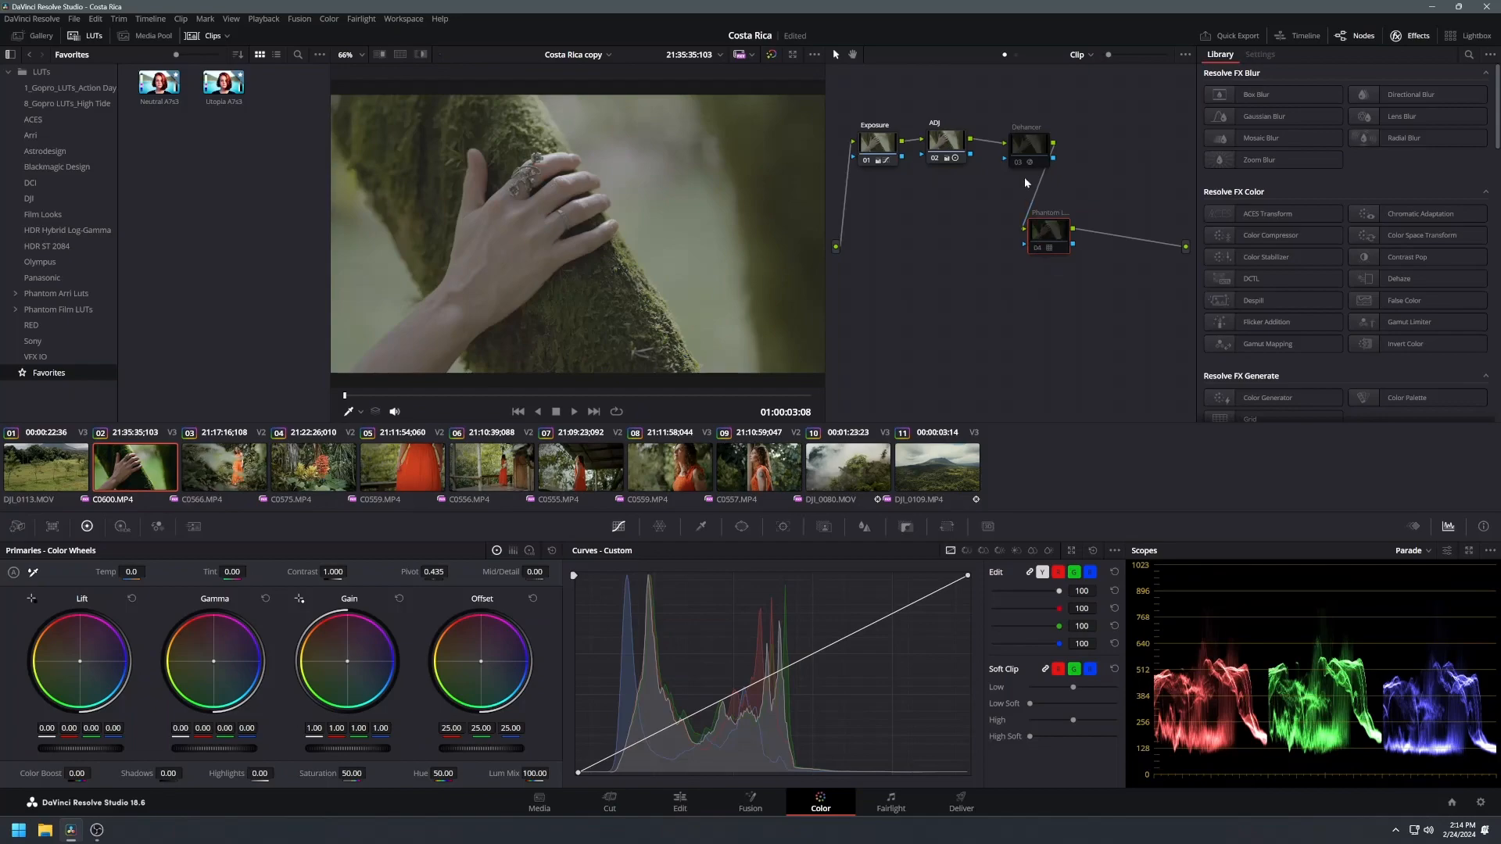
click(1019, 167)
click(1362, 212)
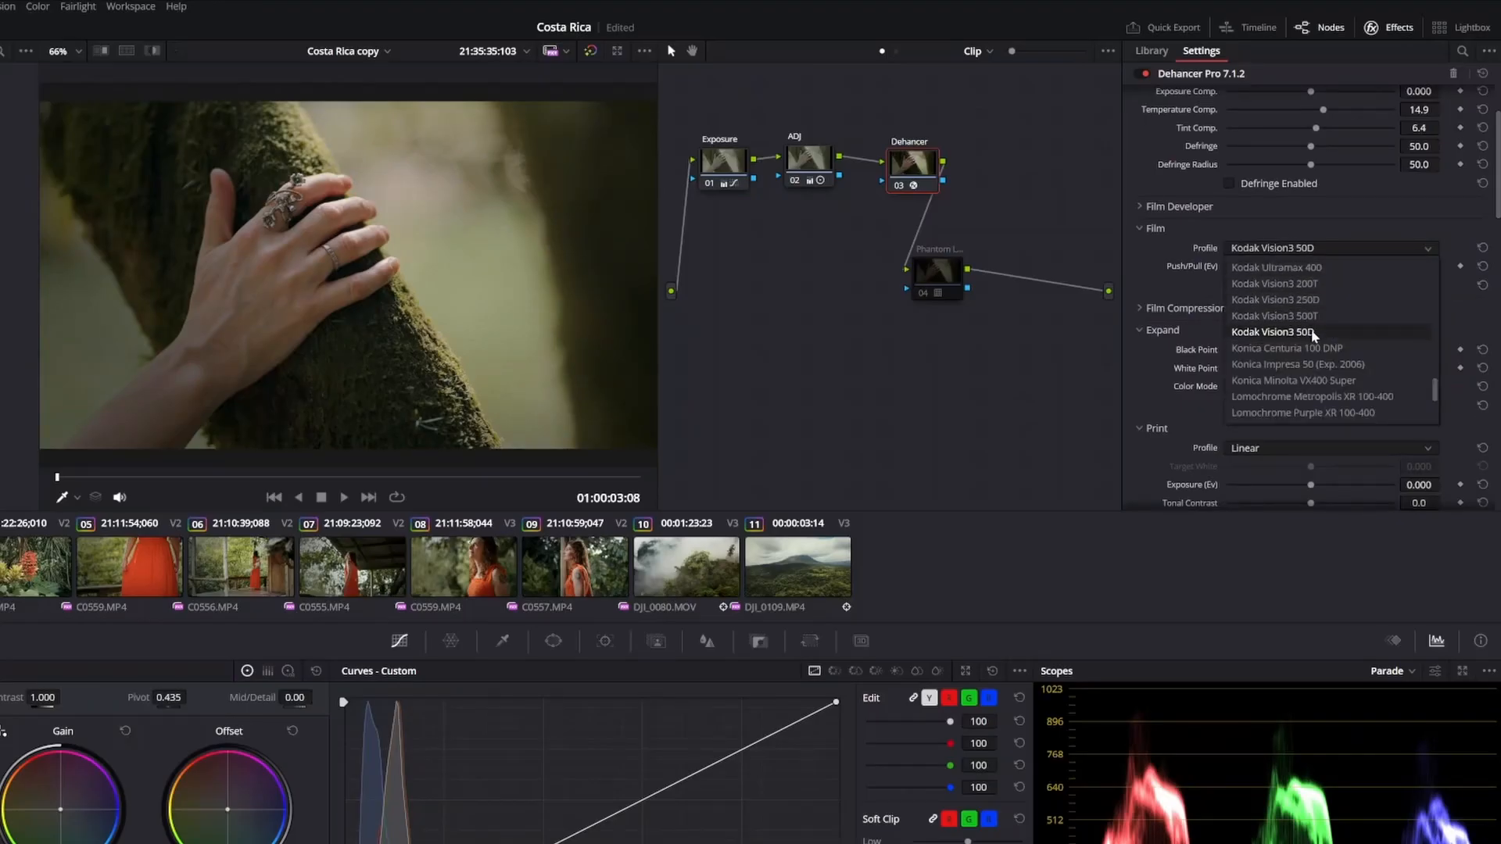
click(1315, 335)
Step: Compare the Film and Expand effects by toggling each of them off and on
click(1231, 287)
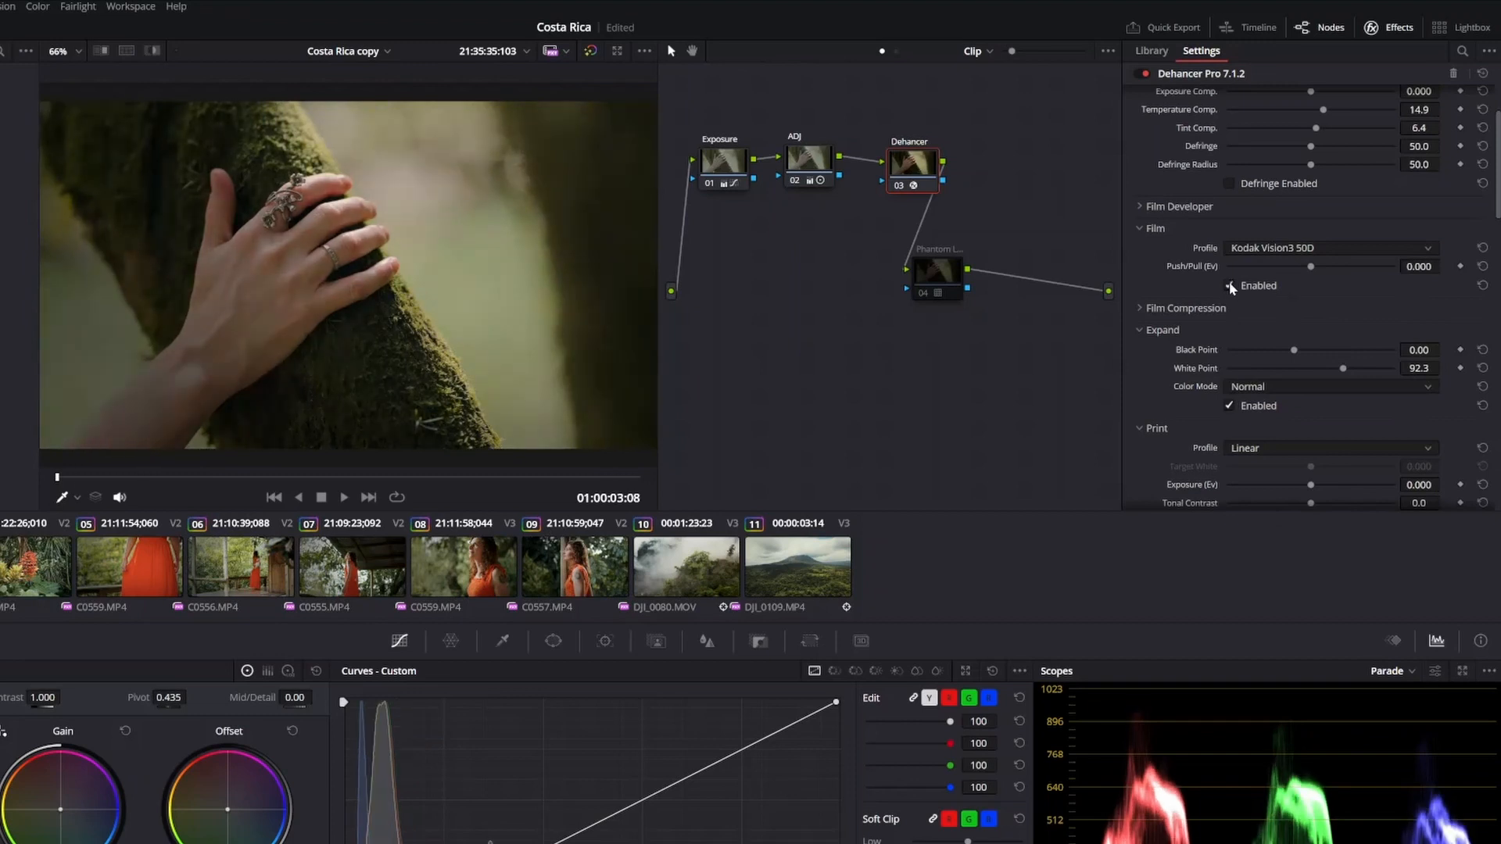
click(1231, 286)
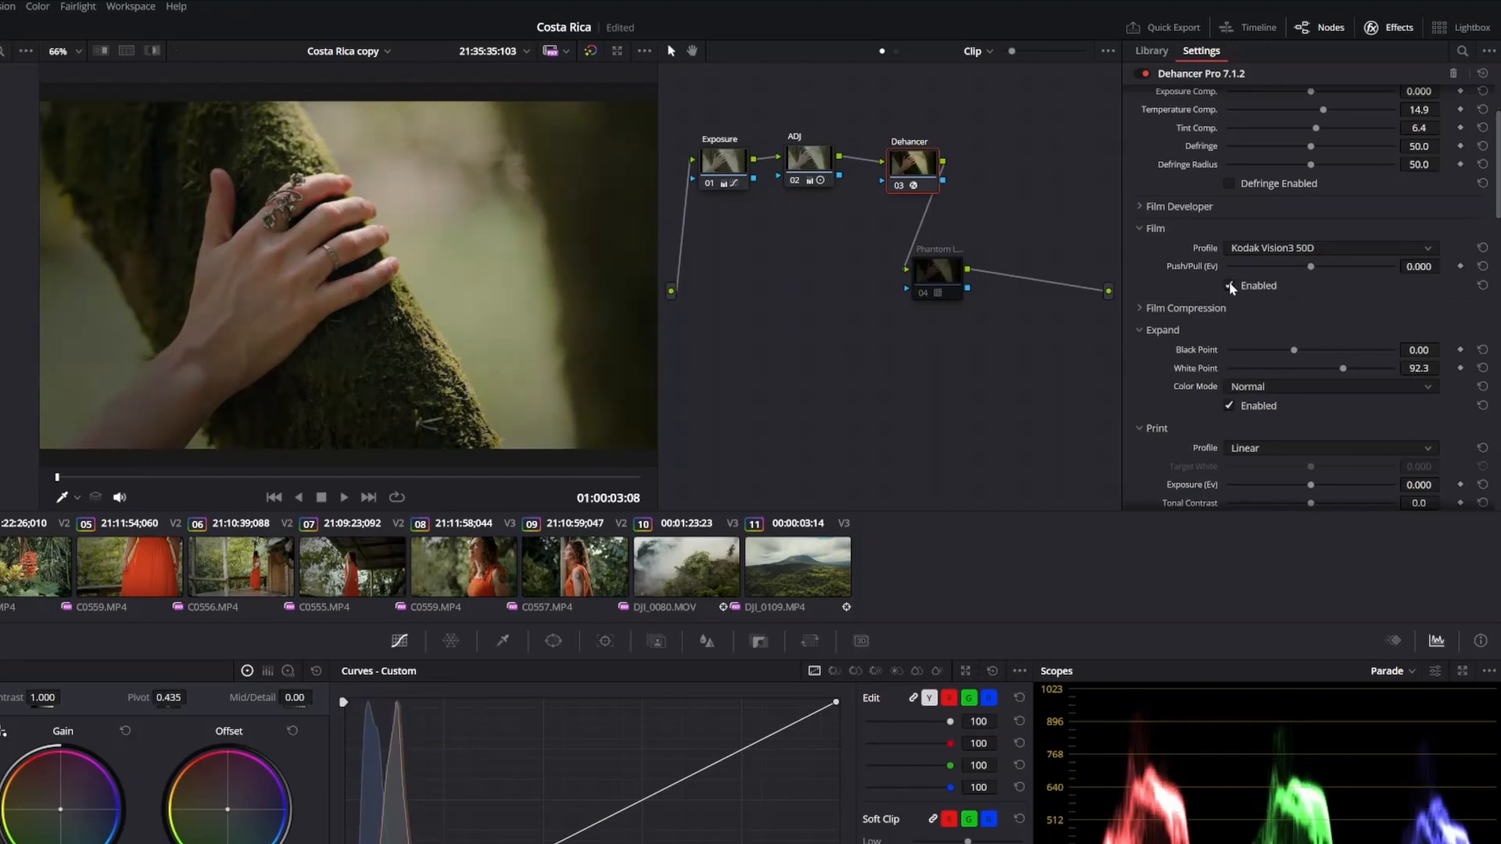
scroll(1327, 406, down, 1)
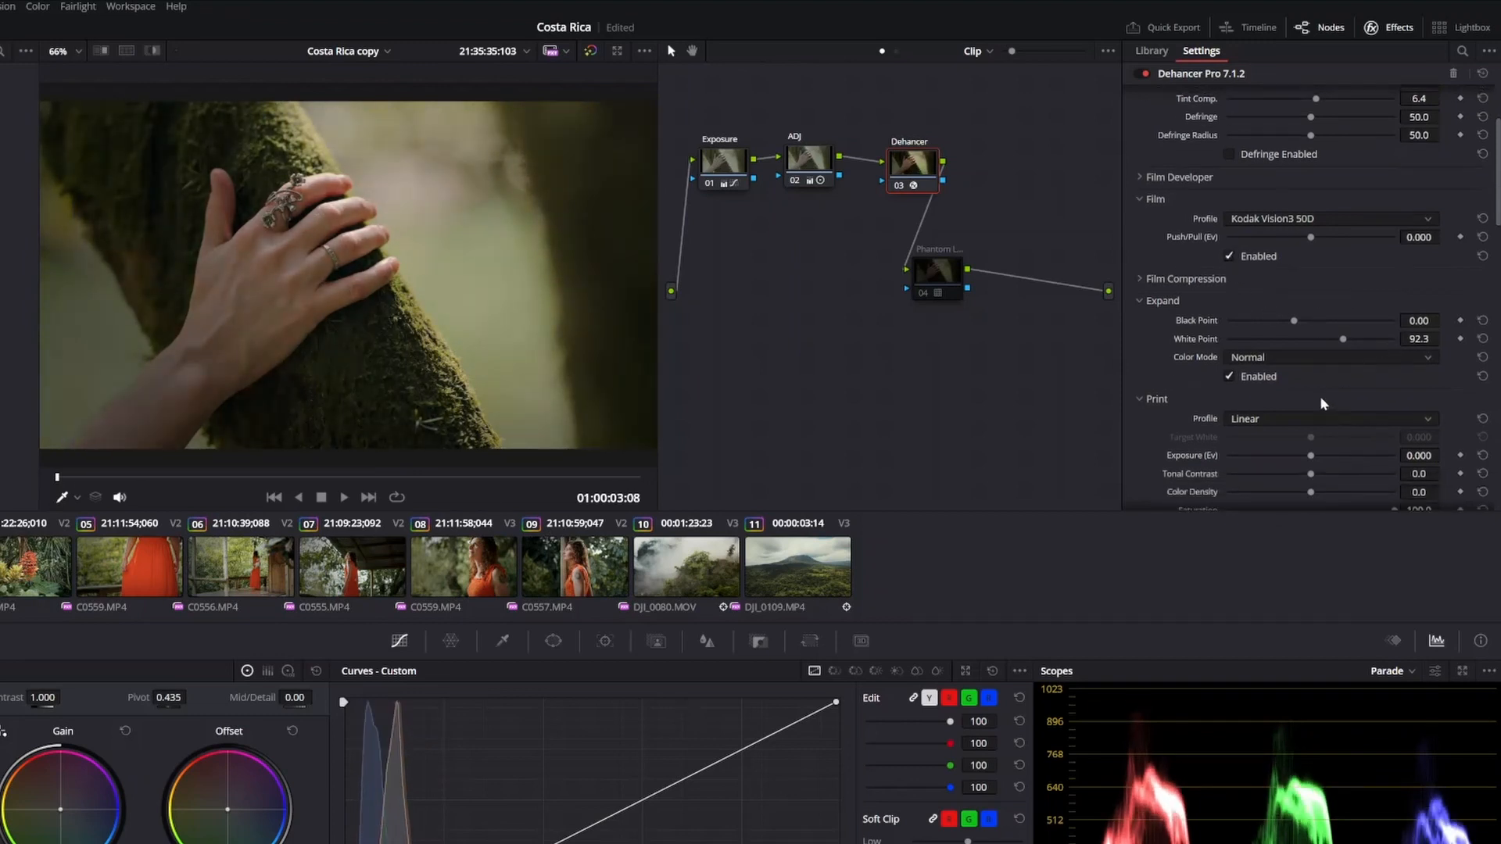
click(1230, 378)
click(1230, 377)
click(1230, 378)
click(1230, 377)
scroll(1455, 403, down, 6)
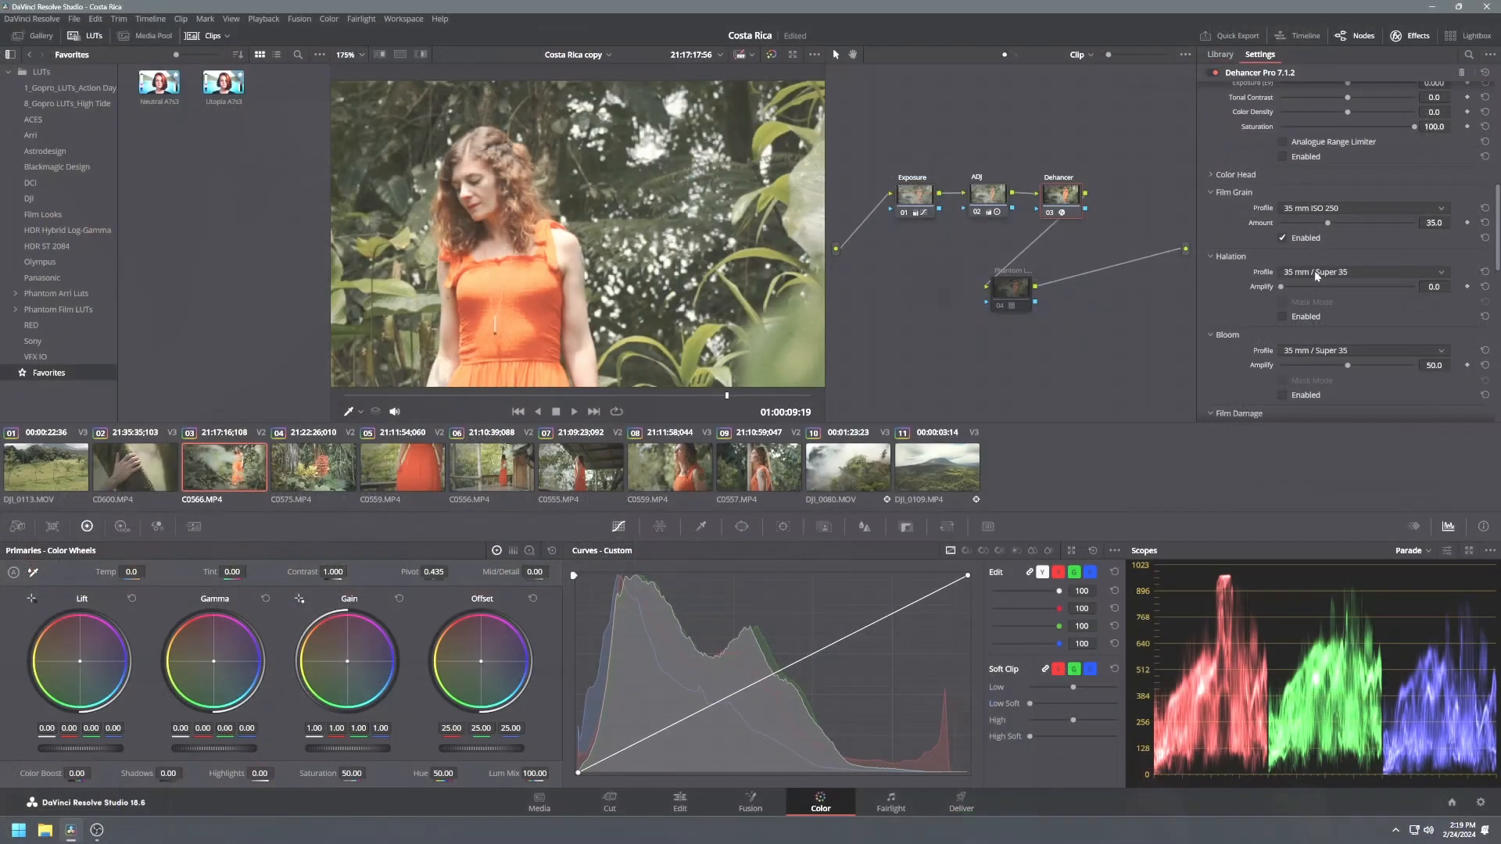
Step: Inspect the film grain close up in the viewer while toggling the Film Grain effect
scroll(1315, 270, up, 2)
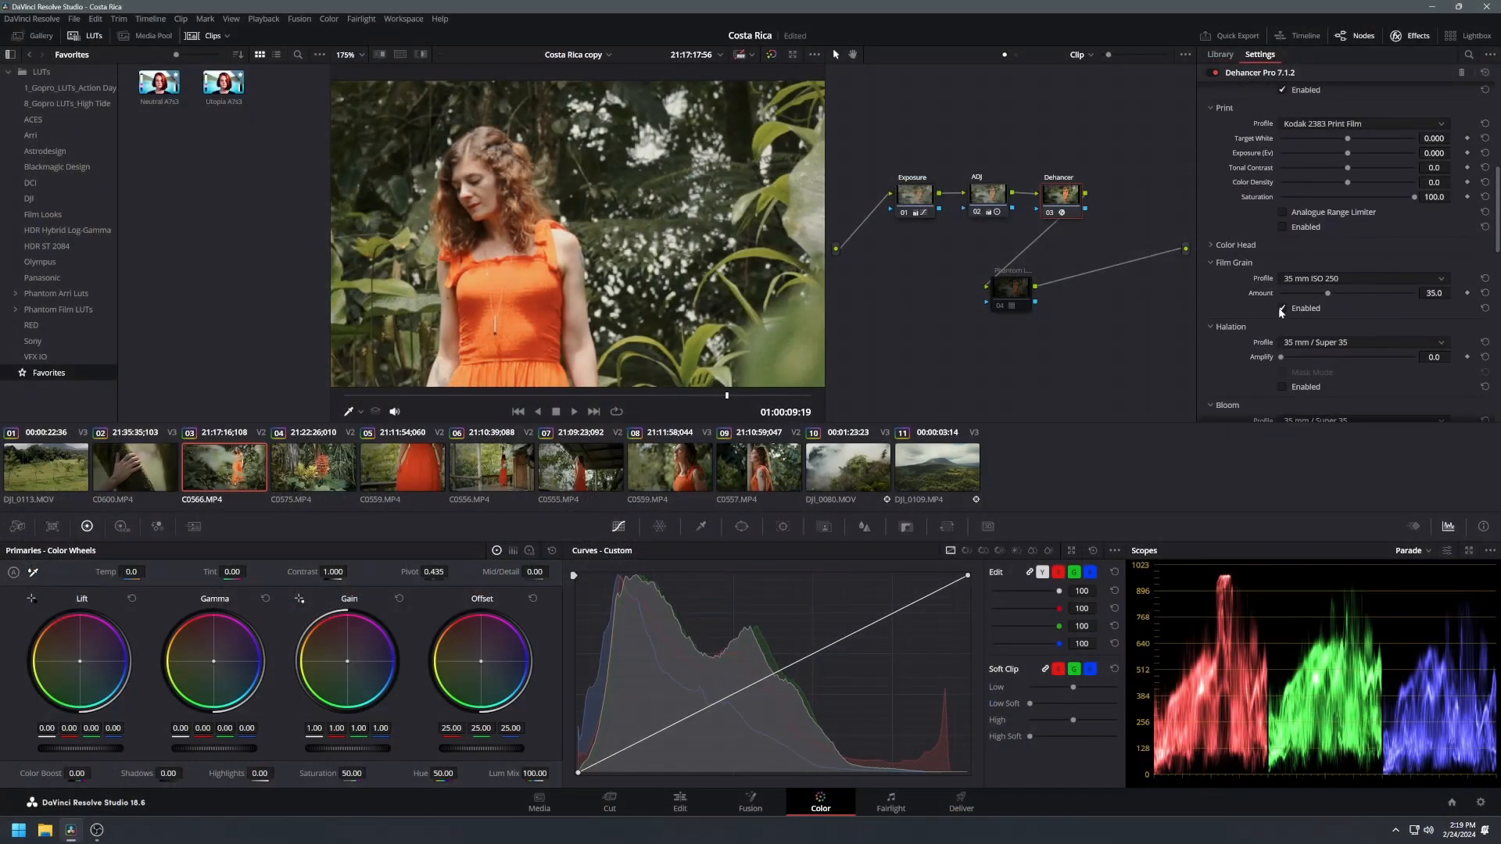
click(1281, 308)
scroll(561, 255, up, 10)
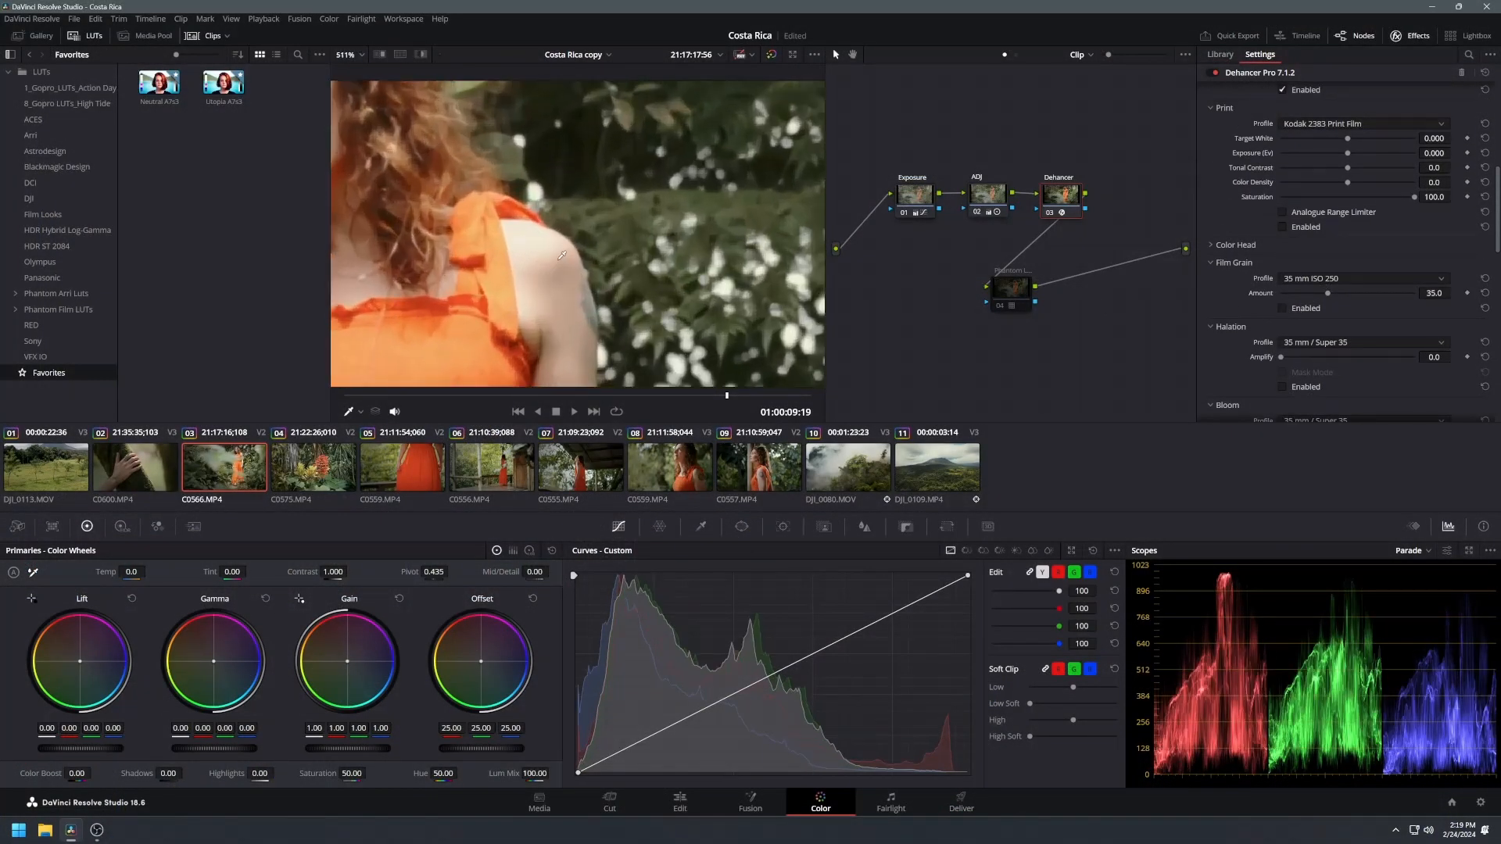
scroll(561, 255, up, 3)
scroll(1355, 330, down, 3)
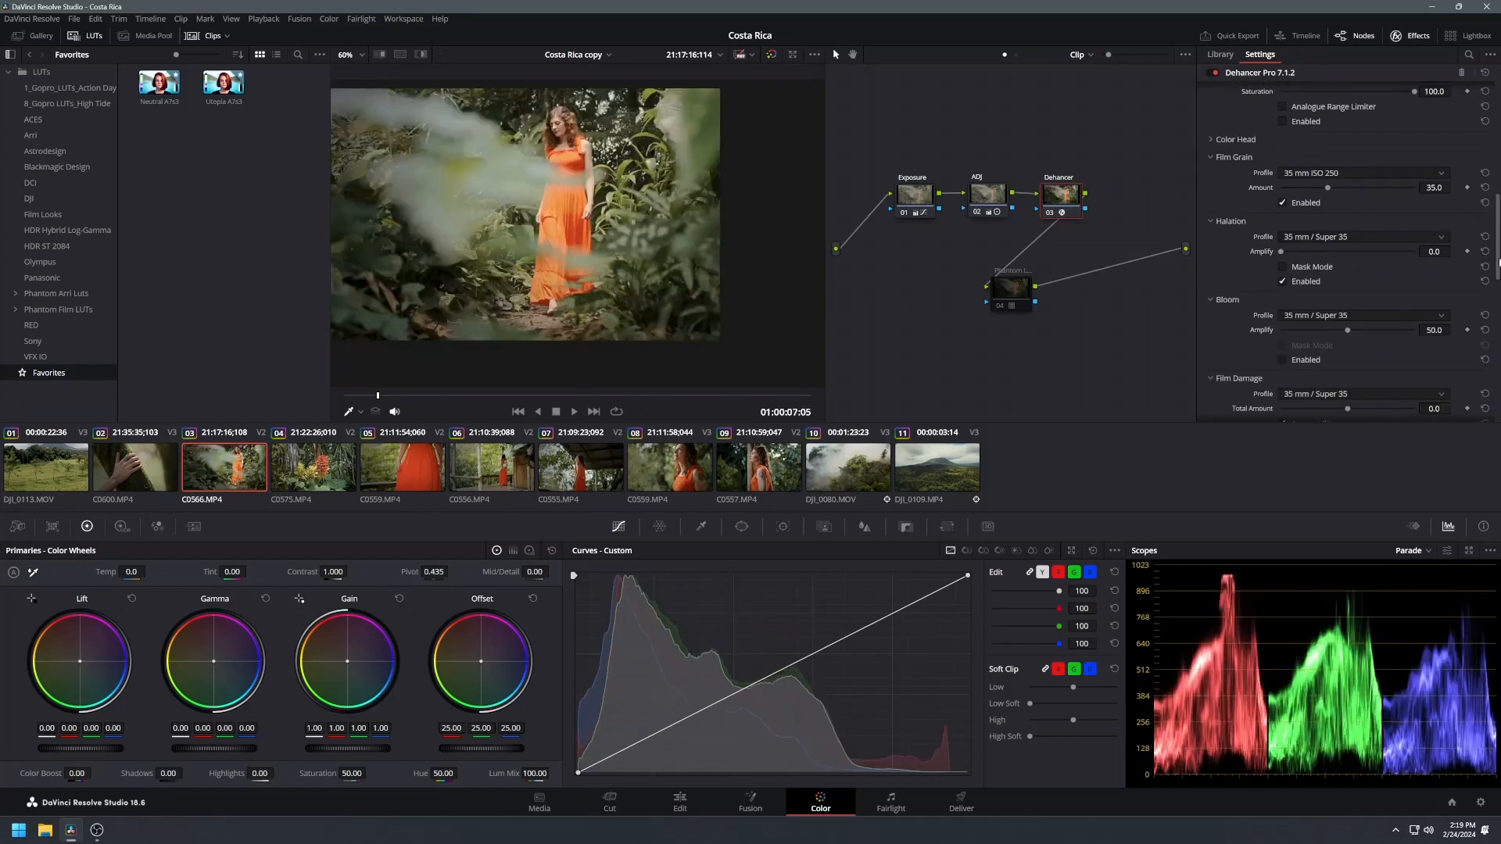
scroll(1353, 255, down, 10)
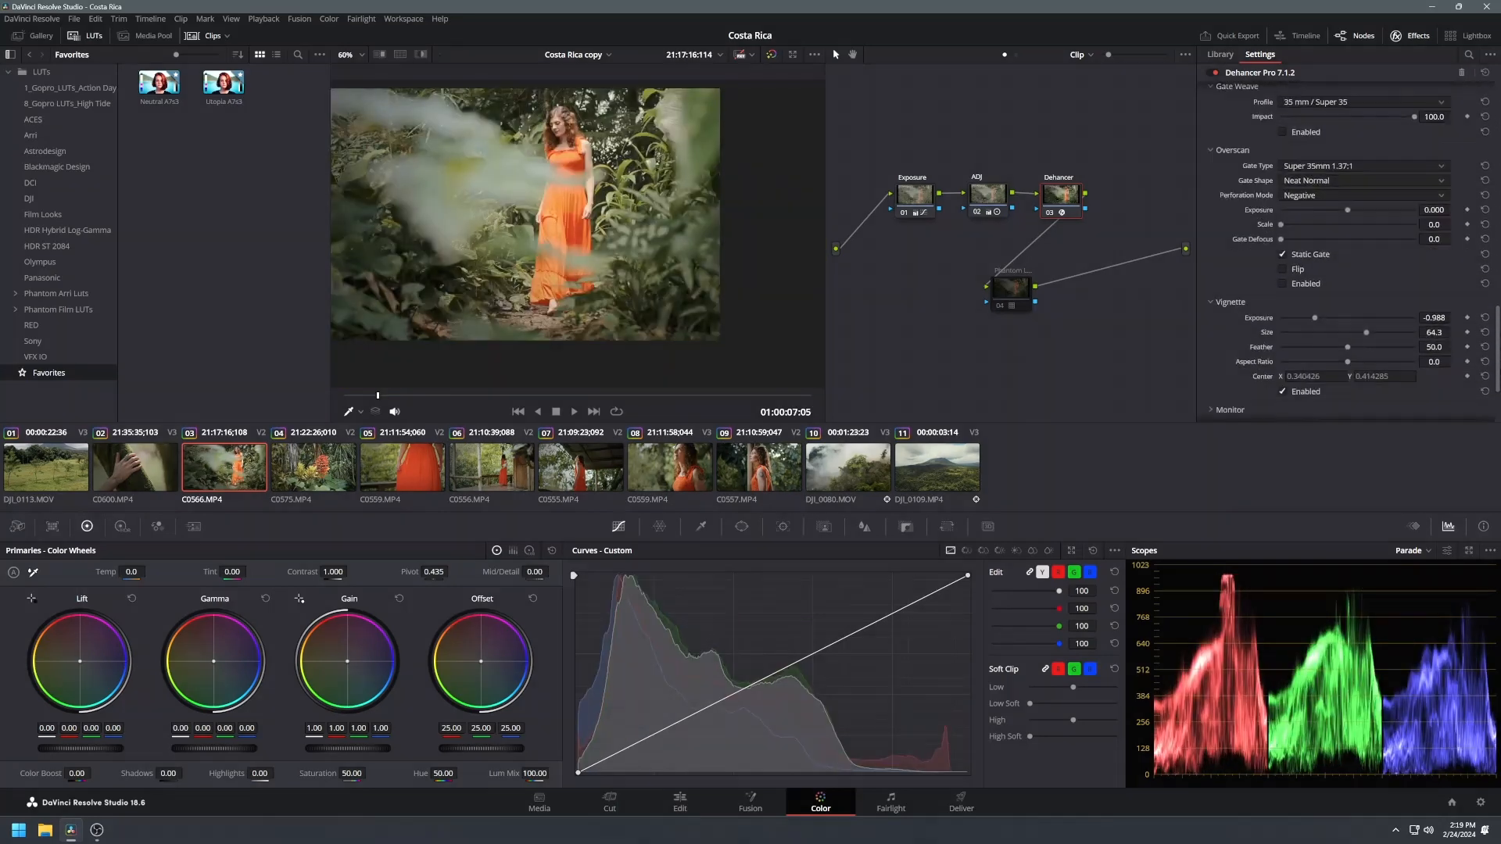
scroll(1282, 332, down, 2)
click(1282, 325)
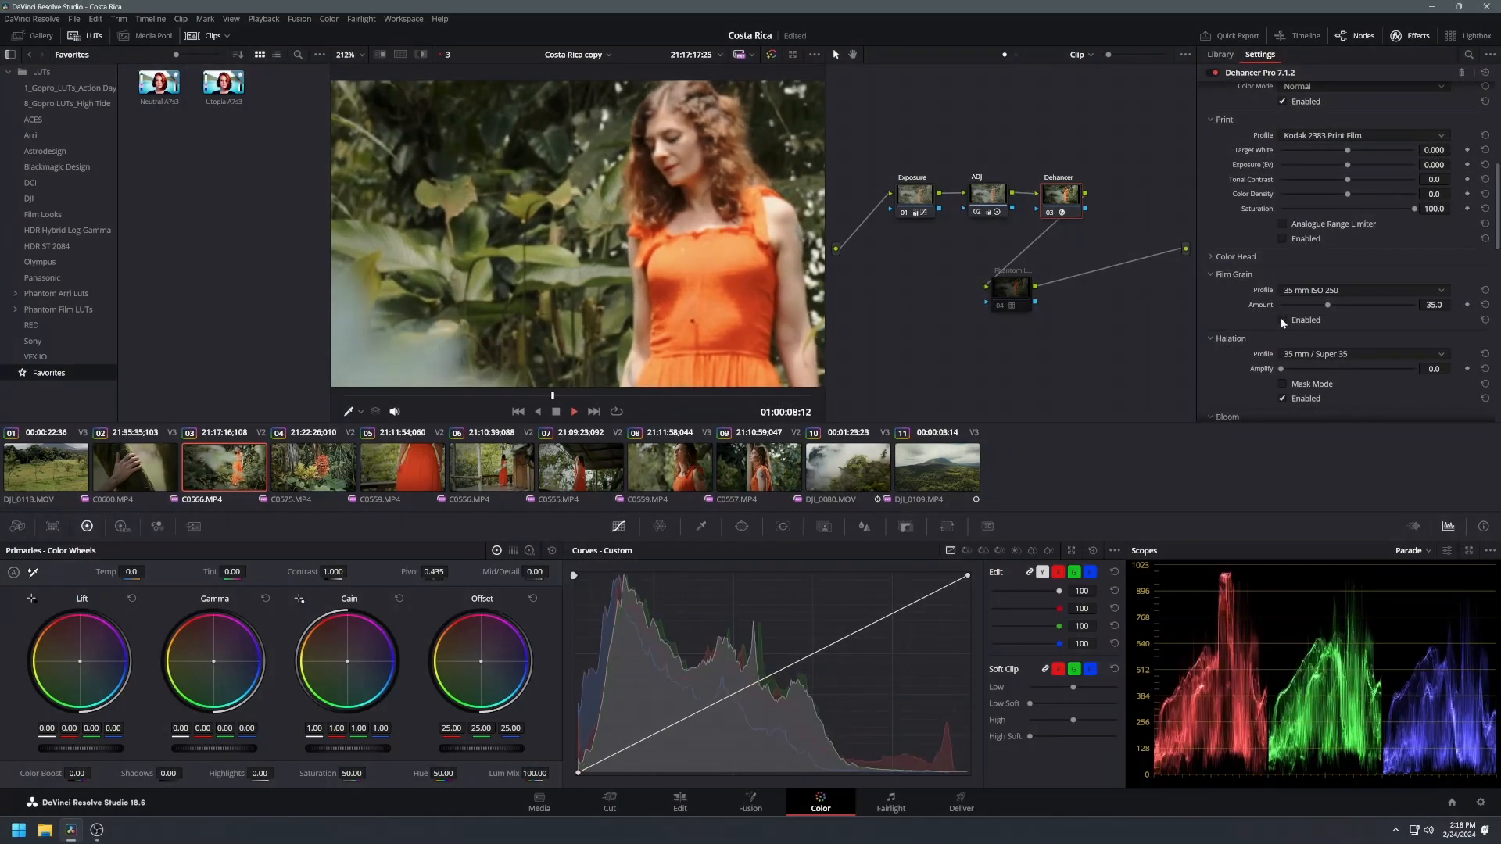
Step: Play the clip while comparing the Dehancer node against the Phantom LUT node by enabling one at a time
key(space)
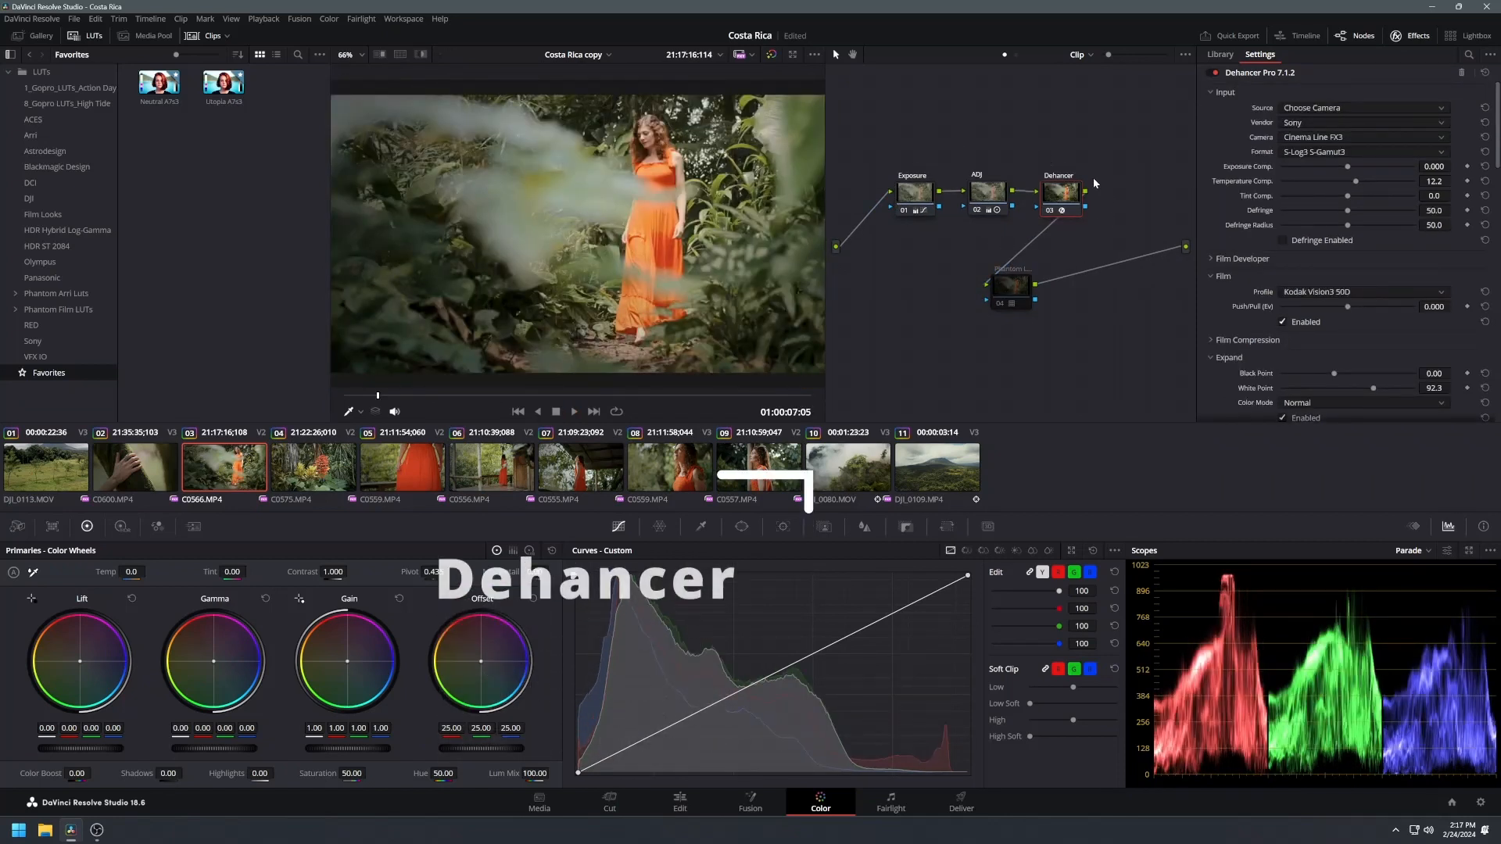
click(1050, 211)
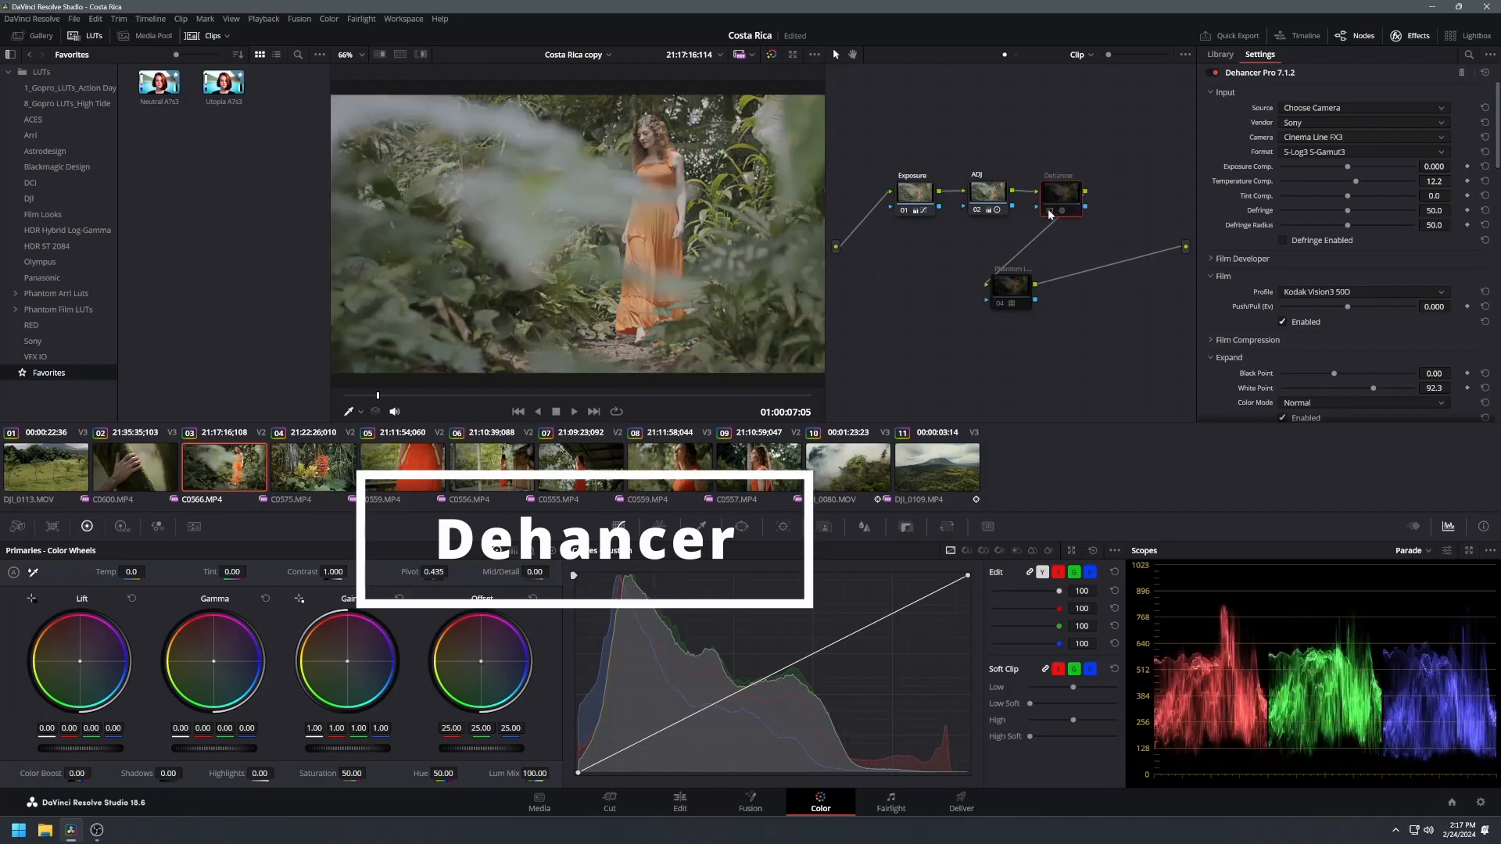
click(1000, 307)
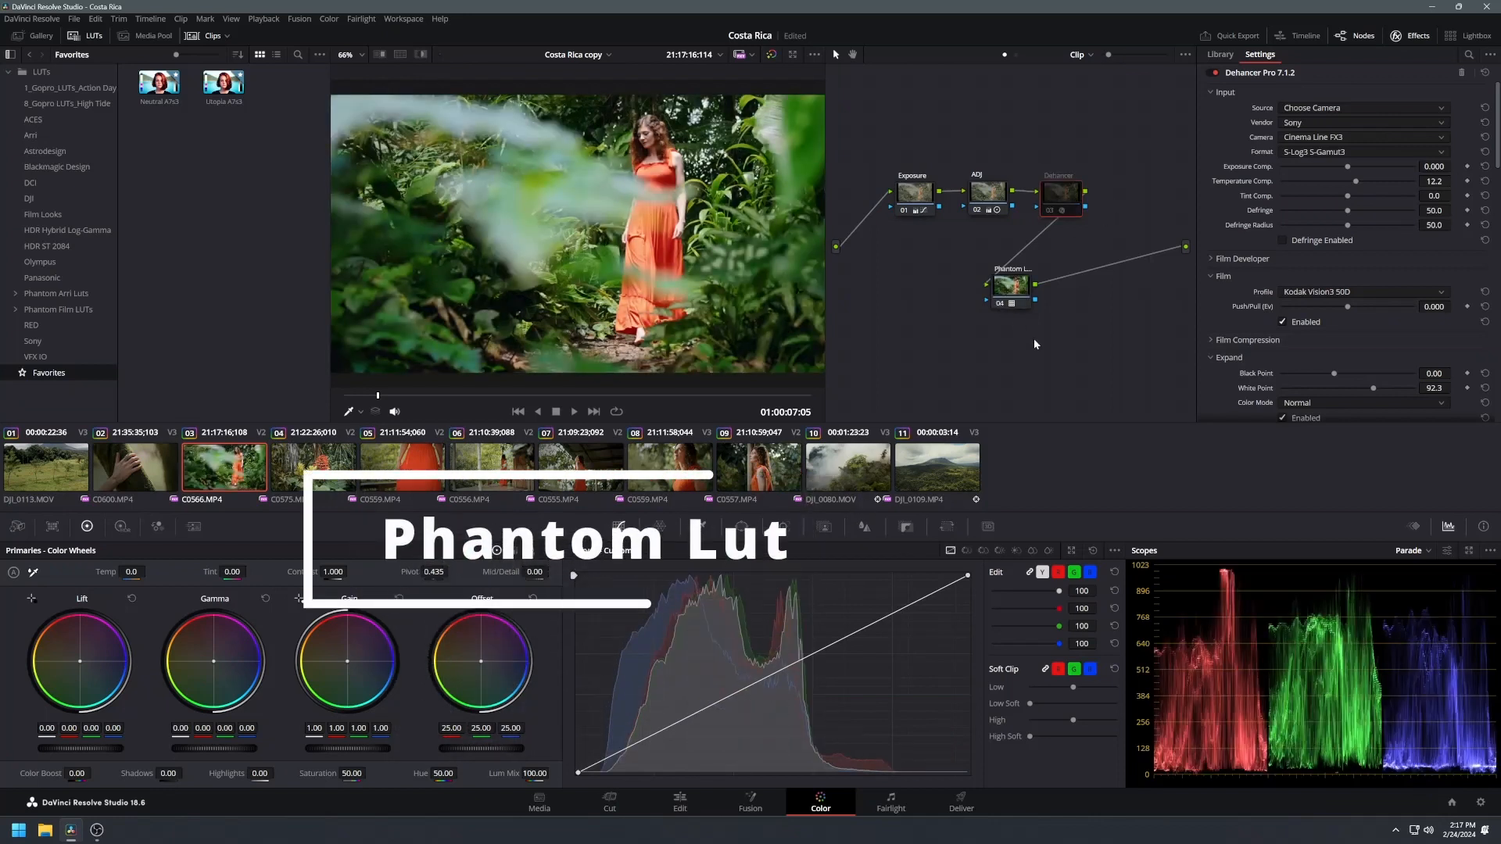
key(space)
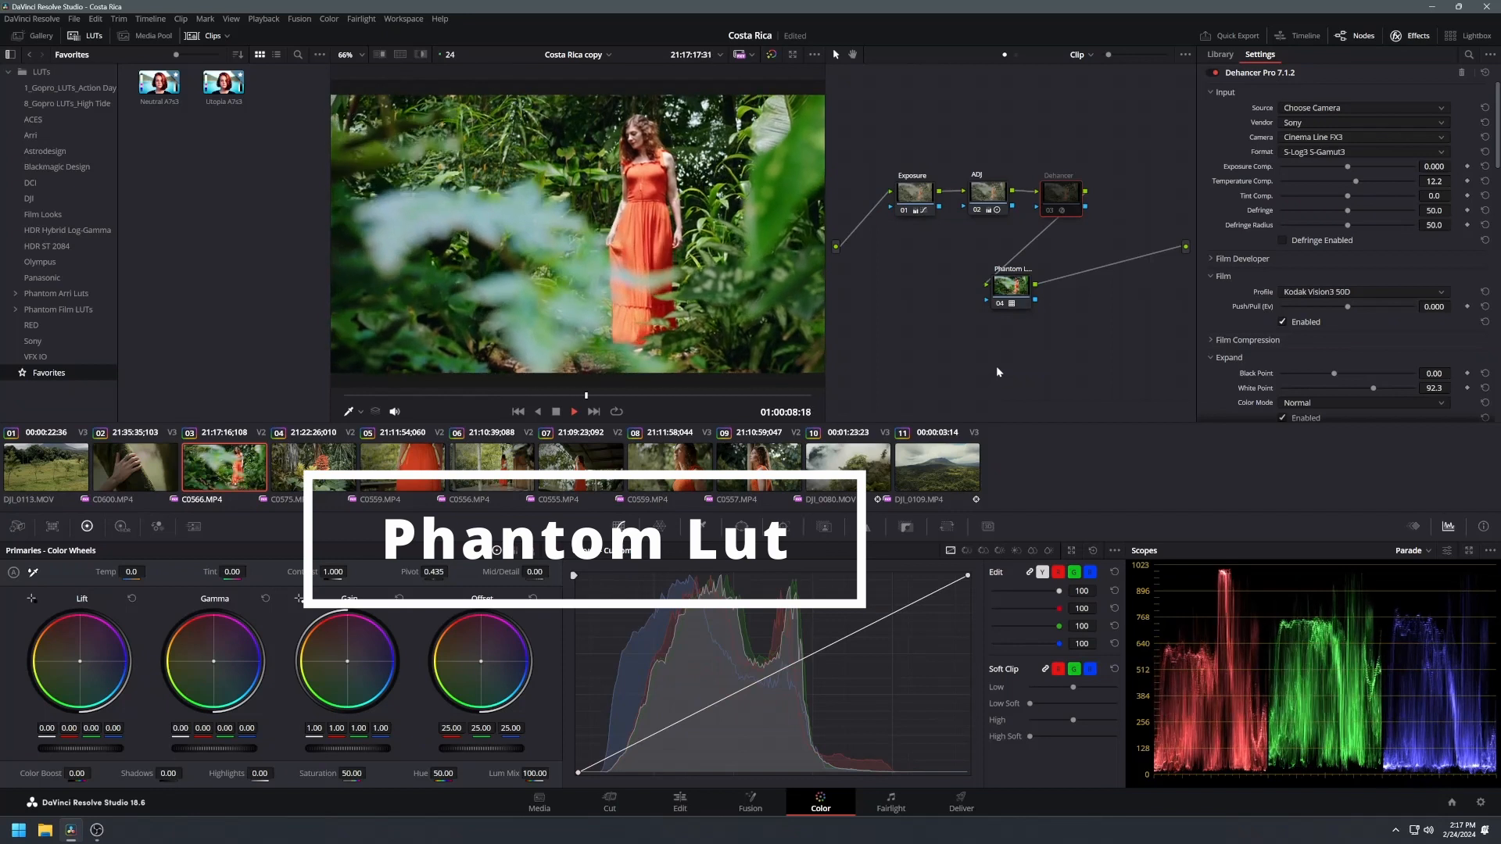
key(space)
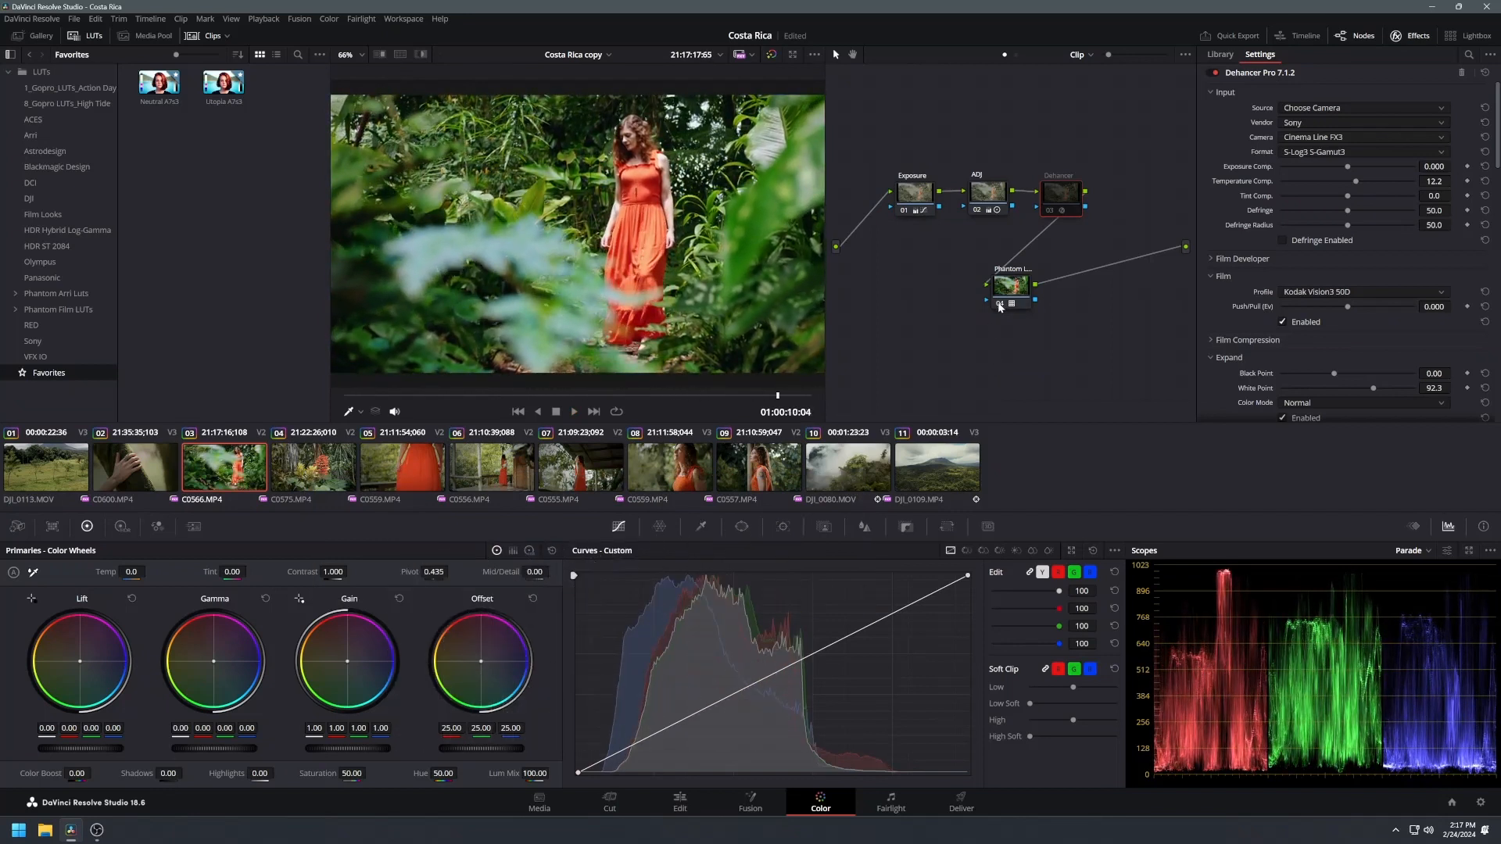
click(1000, 307)
click(1052, 212)
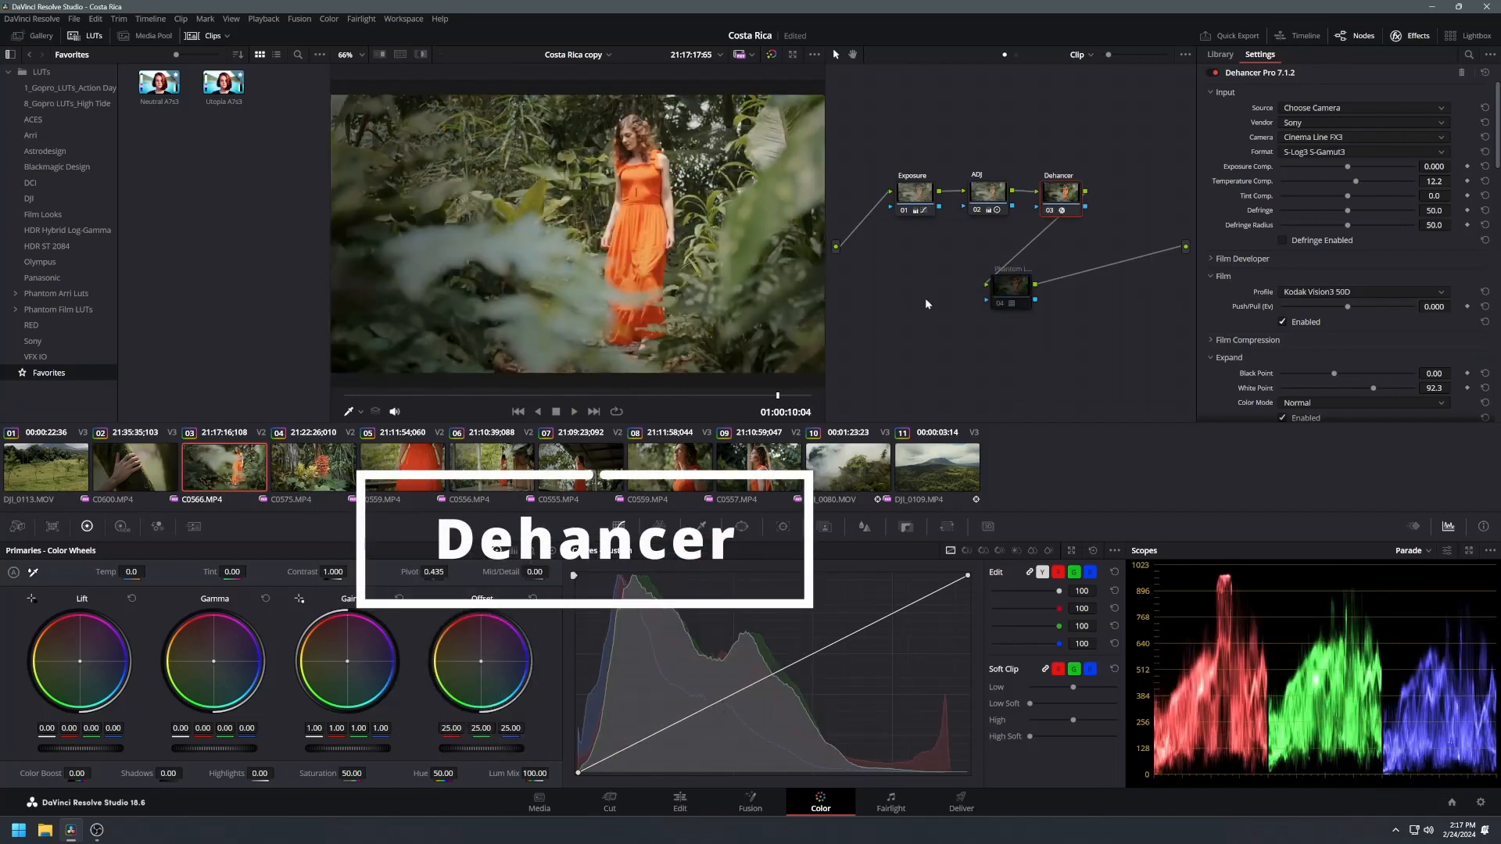
click(168, 468)
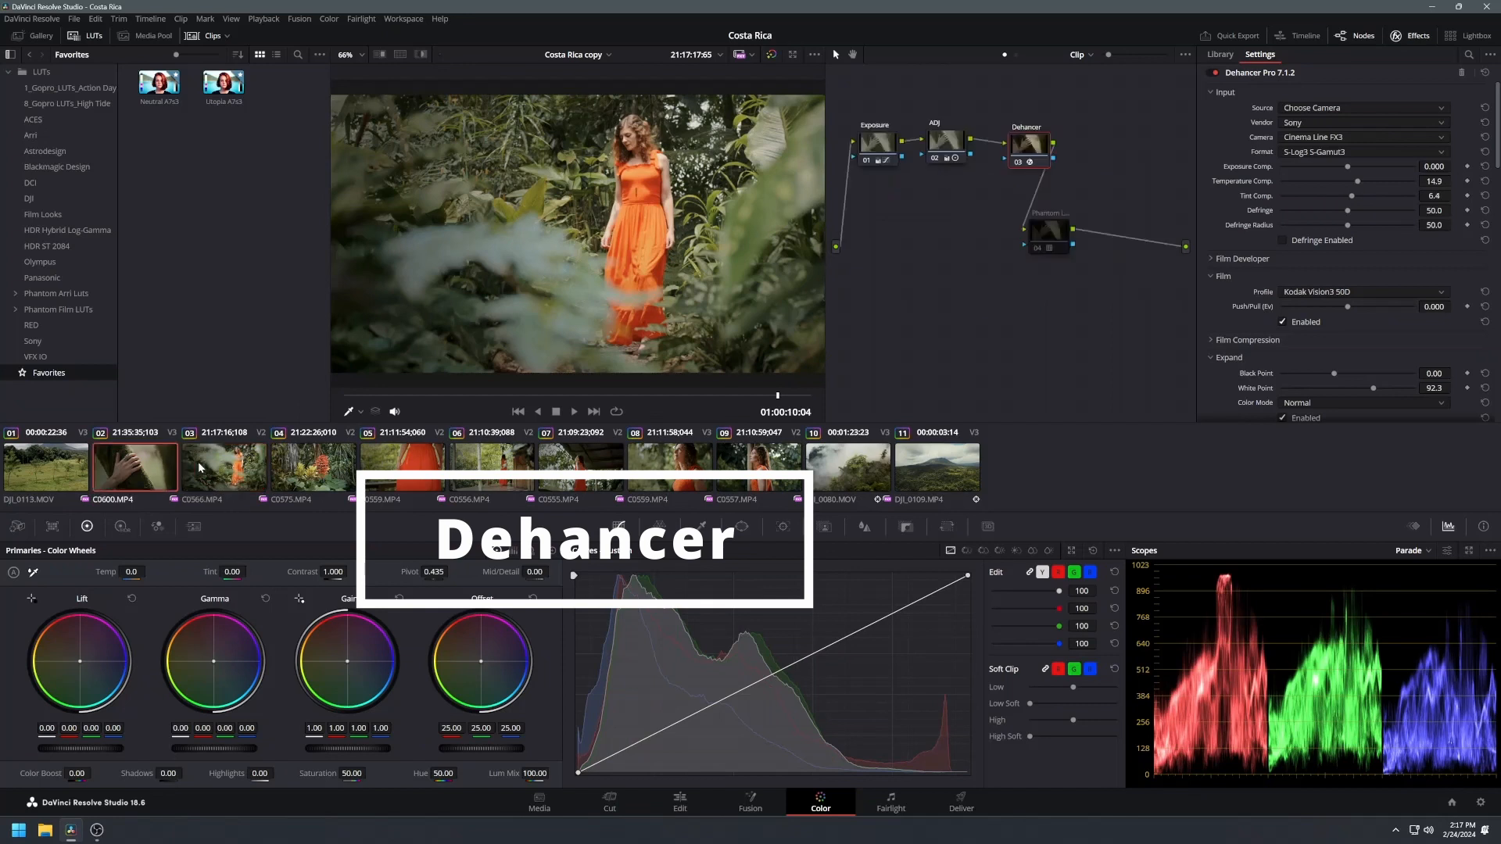
click(200, 467)
key(space)
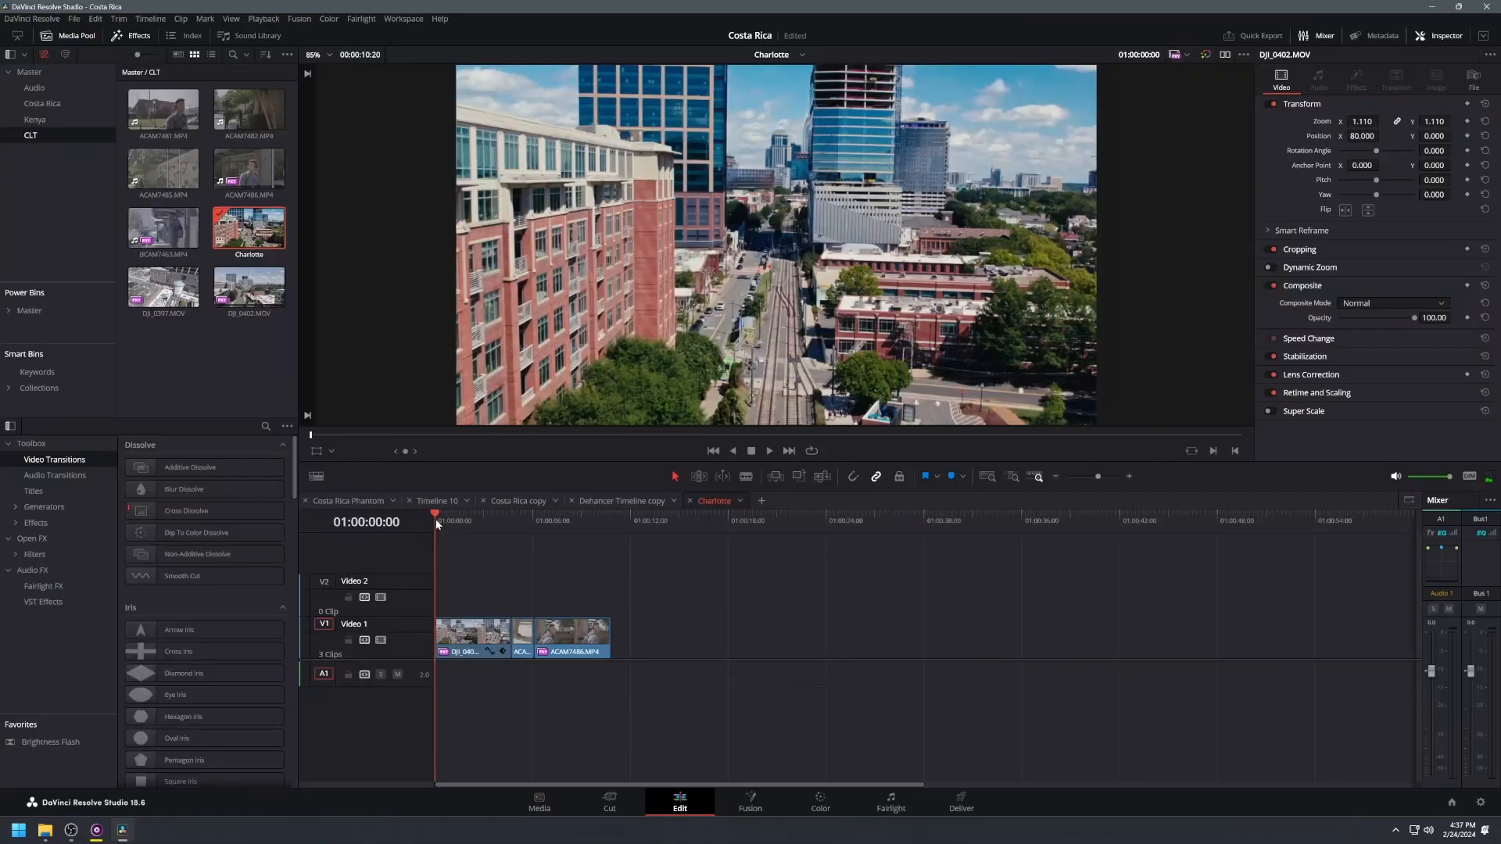
drag(434, 519, 463, 541)
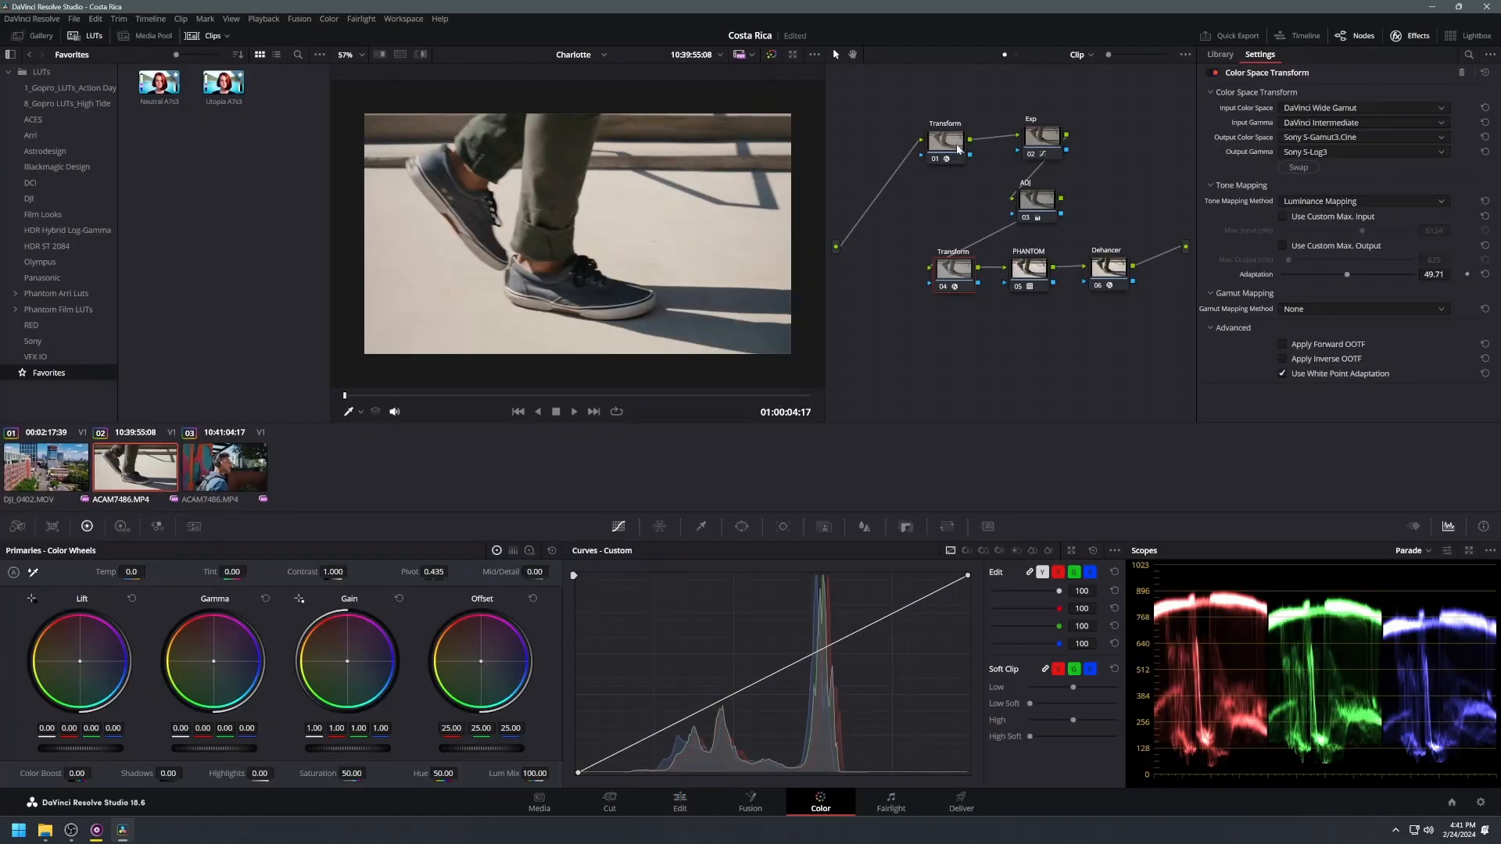
Step: Inspect the Color Space Transform nodes and the Dehancer input source settings in the clips' node graphs
click(948, 150)
click(954, 268)
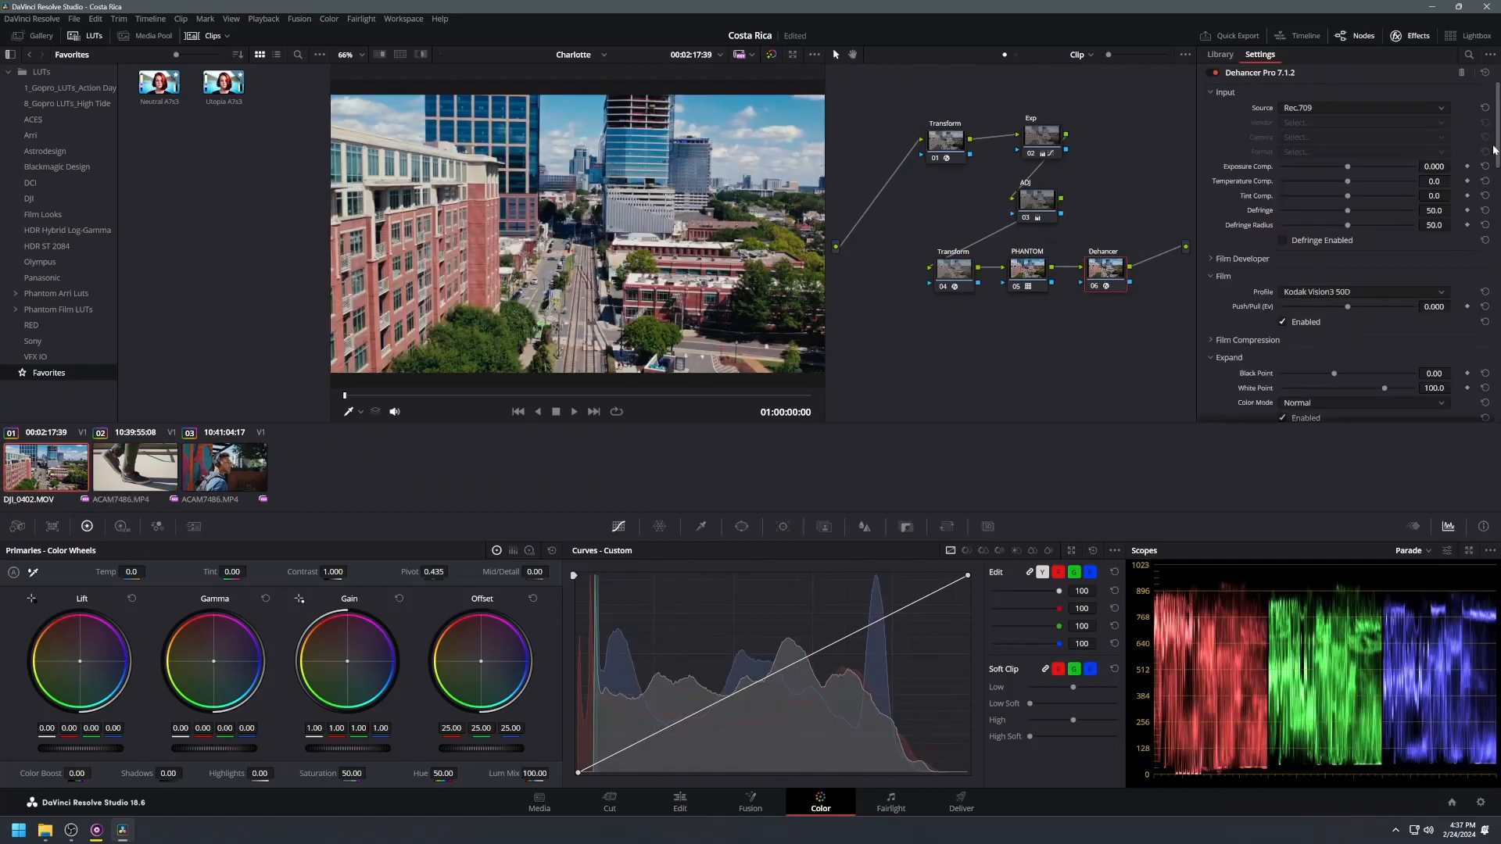
click(1305, 107)
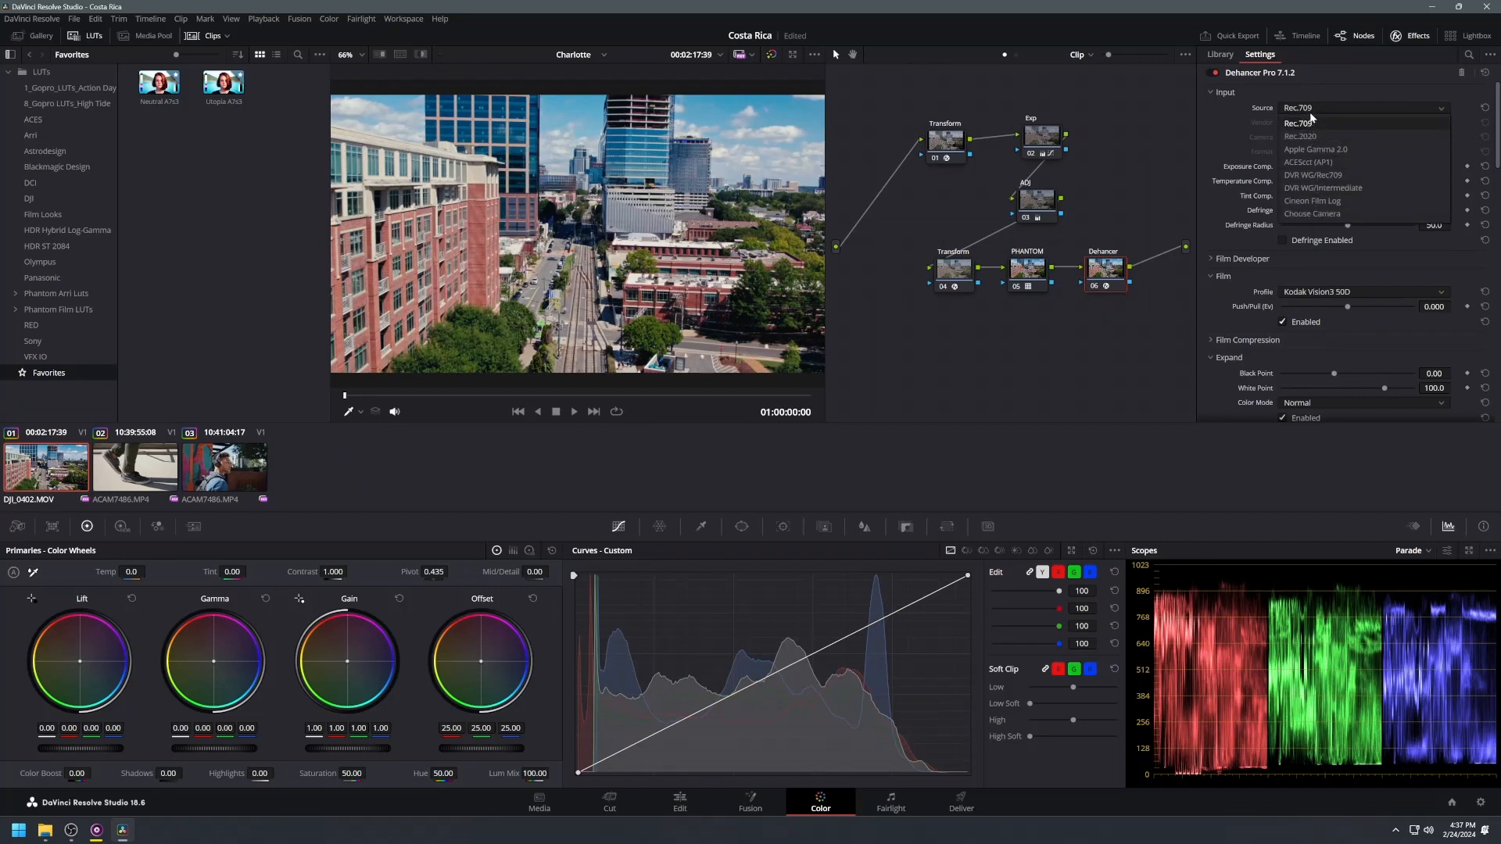
click(948, 141)
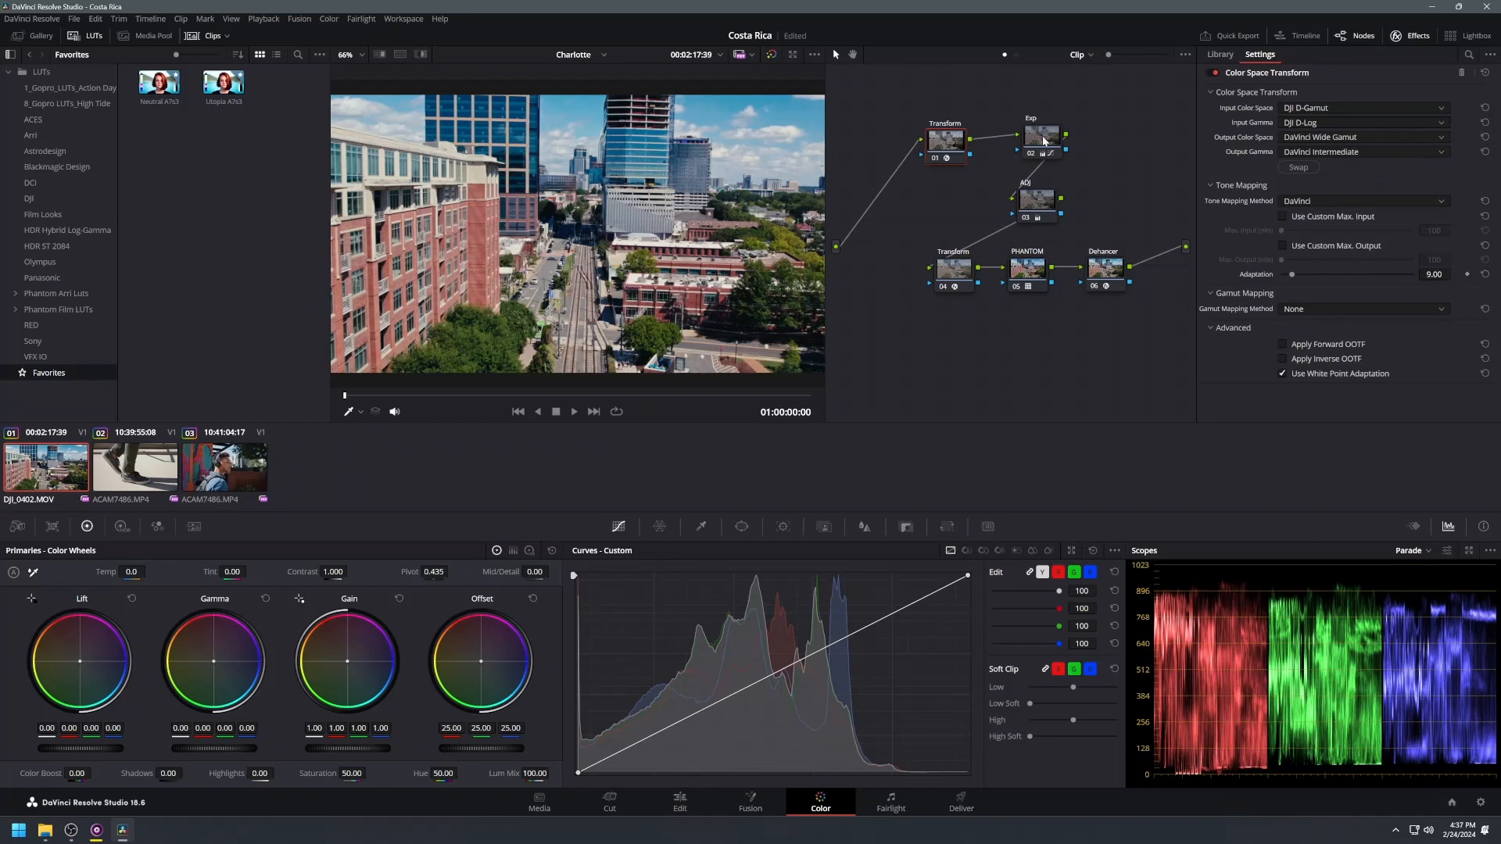
click(947, 275)
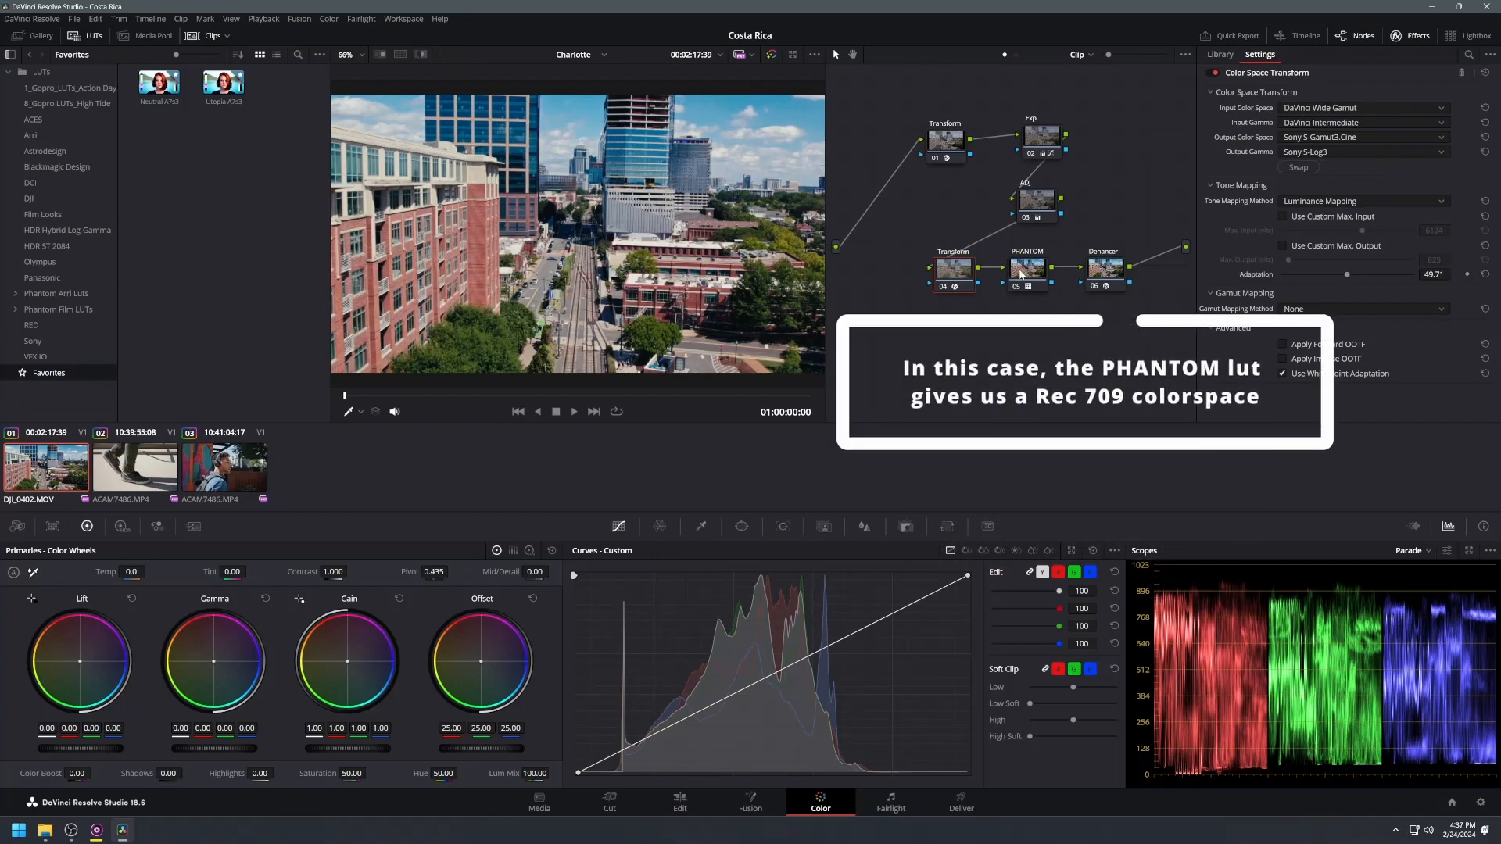
mouse_move(1024, 273)
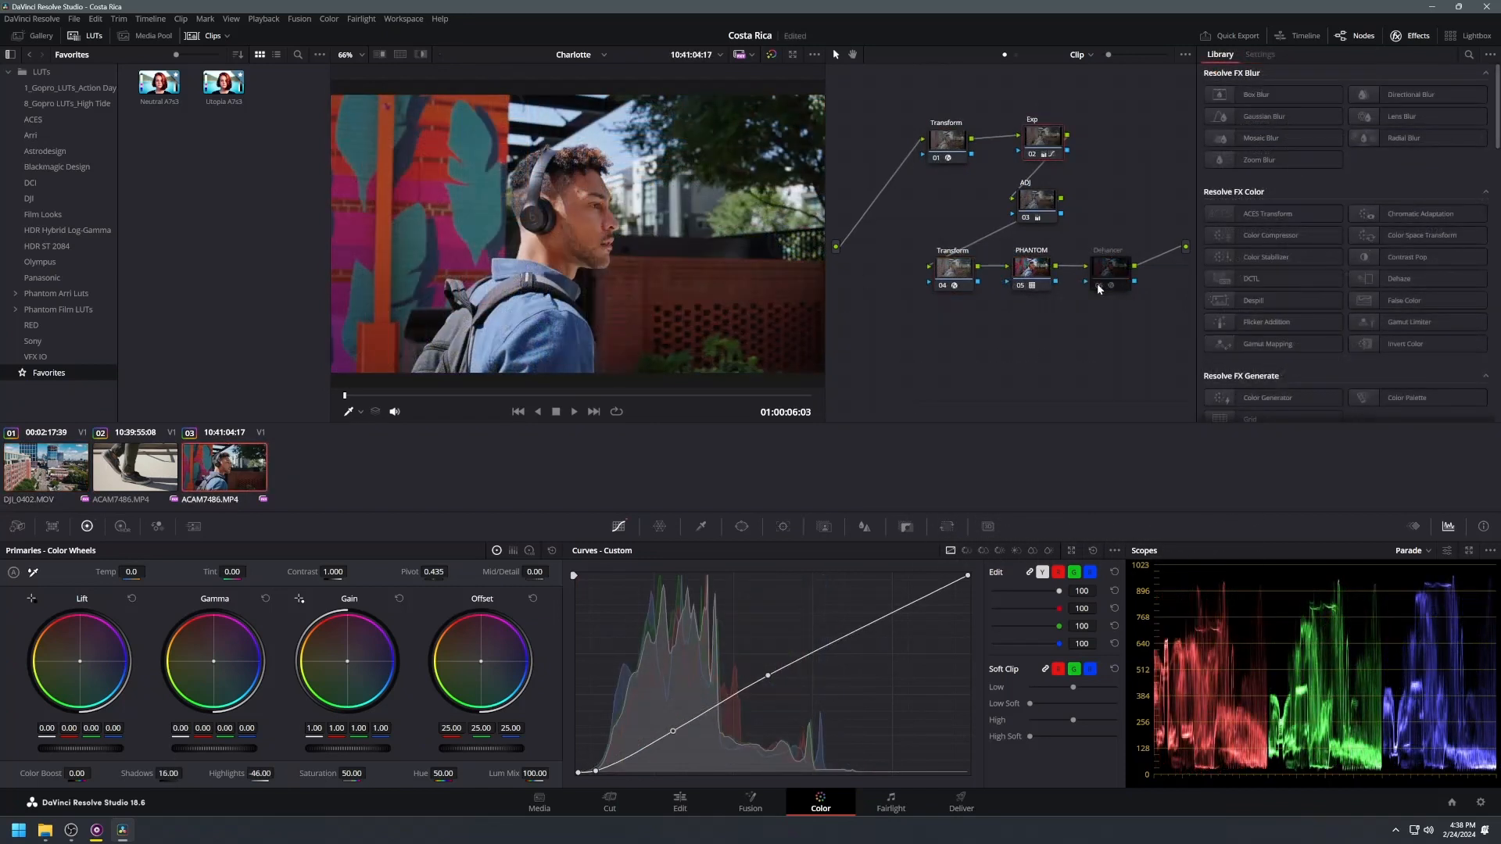
Step: Select the Dehancer node on the headphones clip and set its input Source to Rec.709
click(1099, 286)
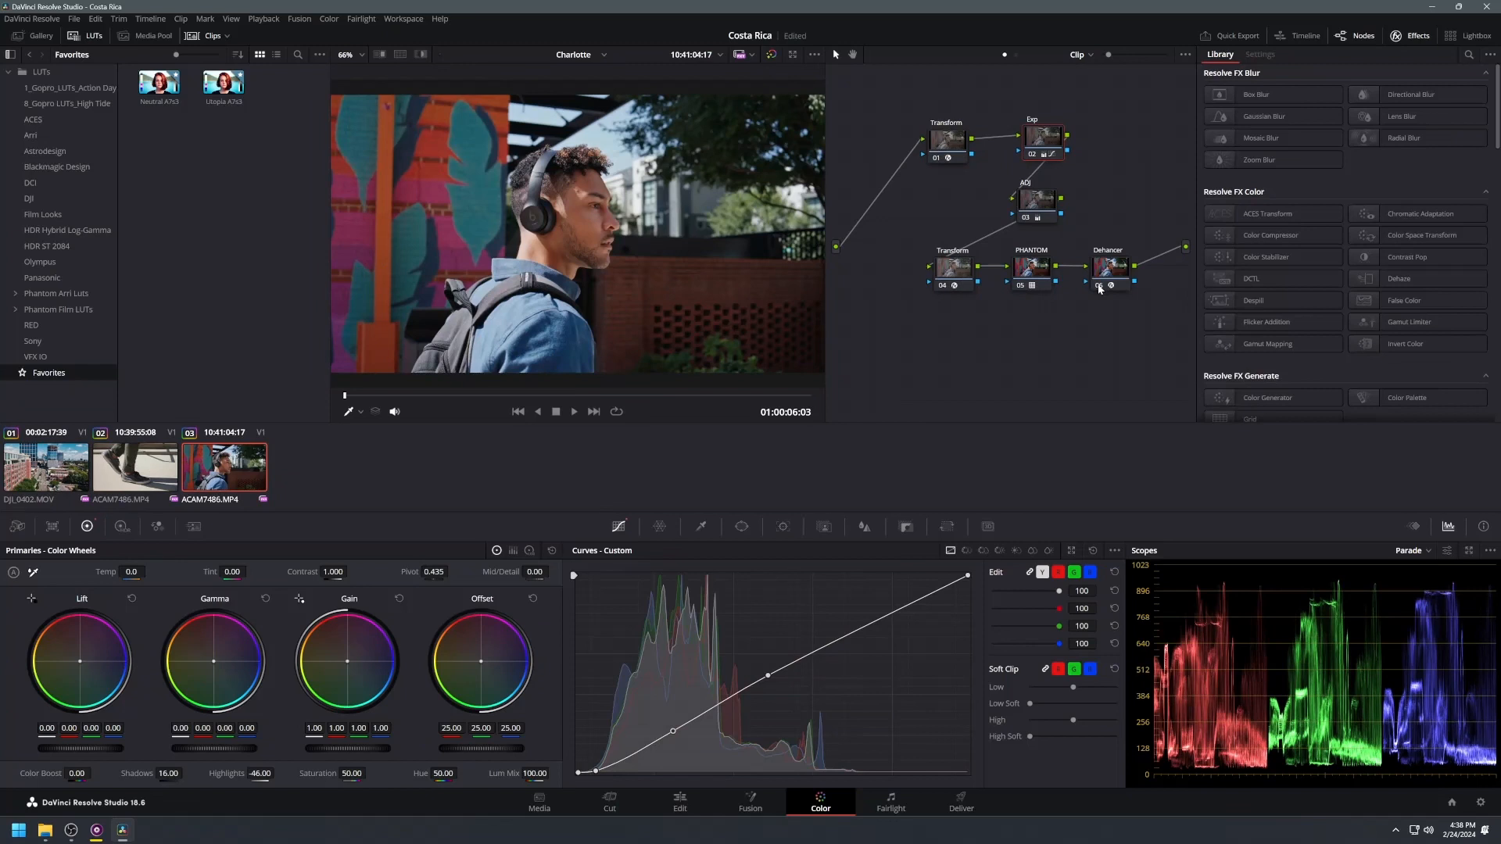
click(1114, 271)
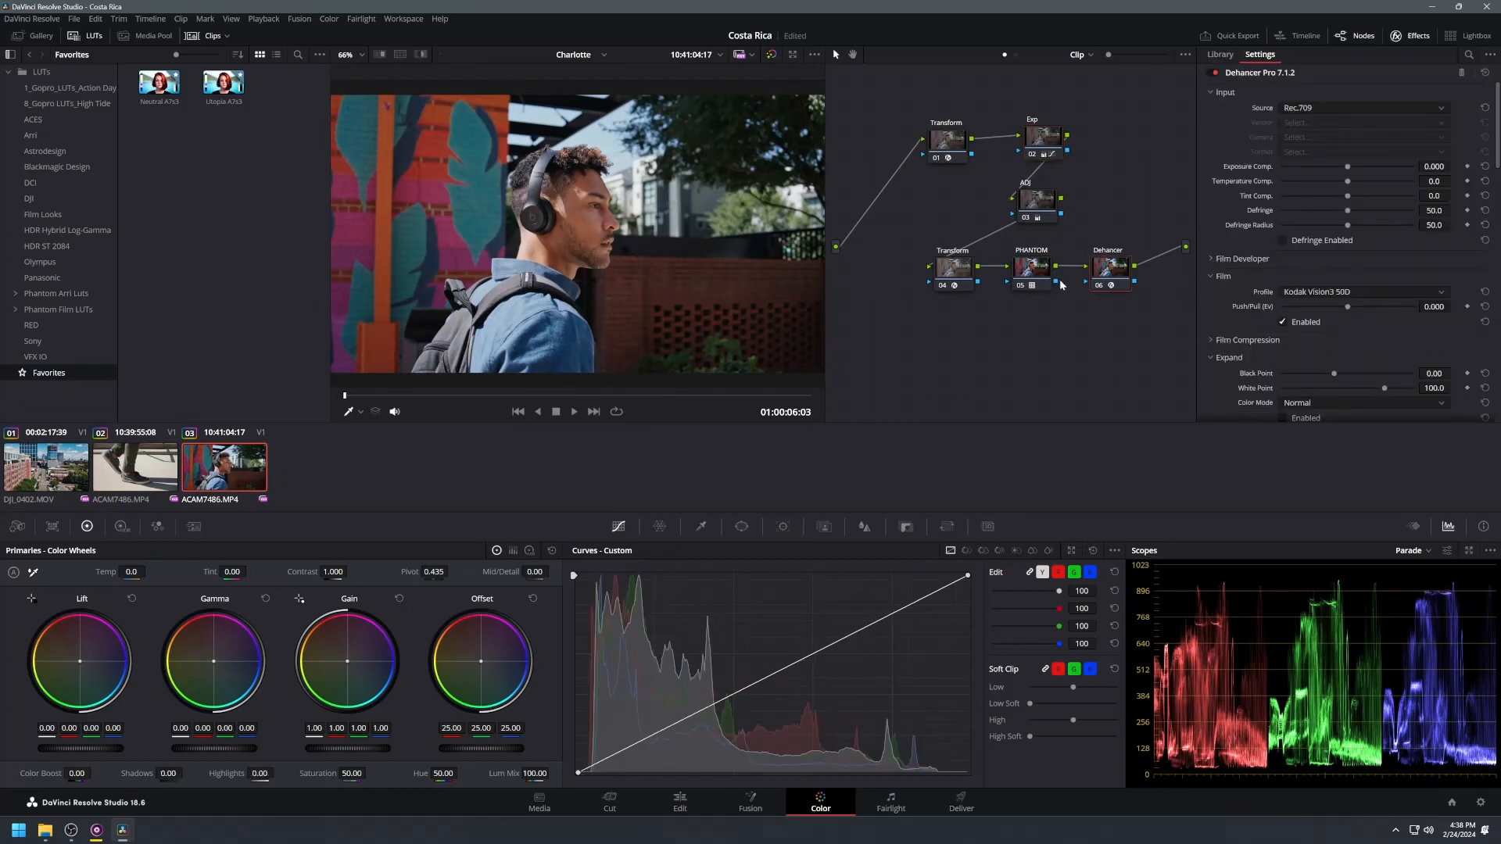
click(1322, 110)
click(1310, 124)
Step: Switch back to the headphones clip and grab a still of its grade from the viewer
click(45, 467)
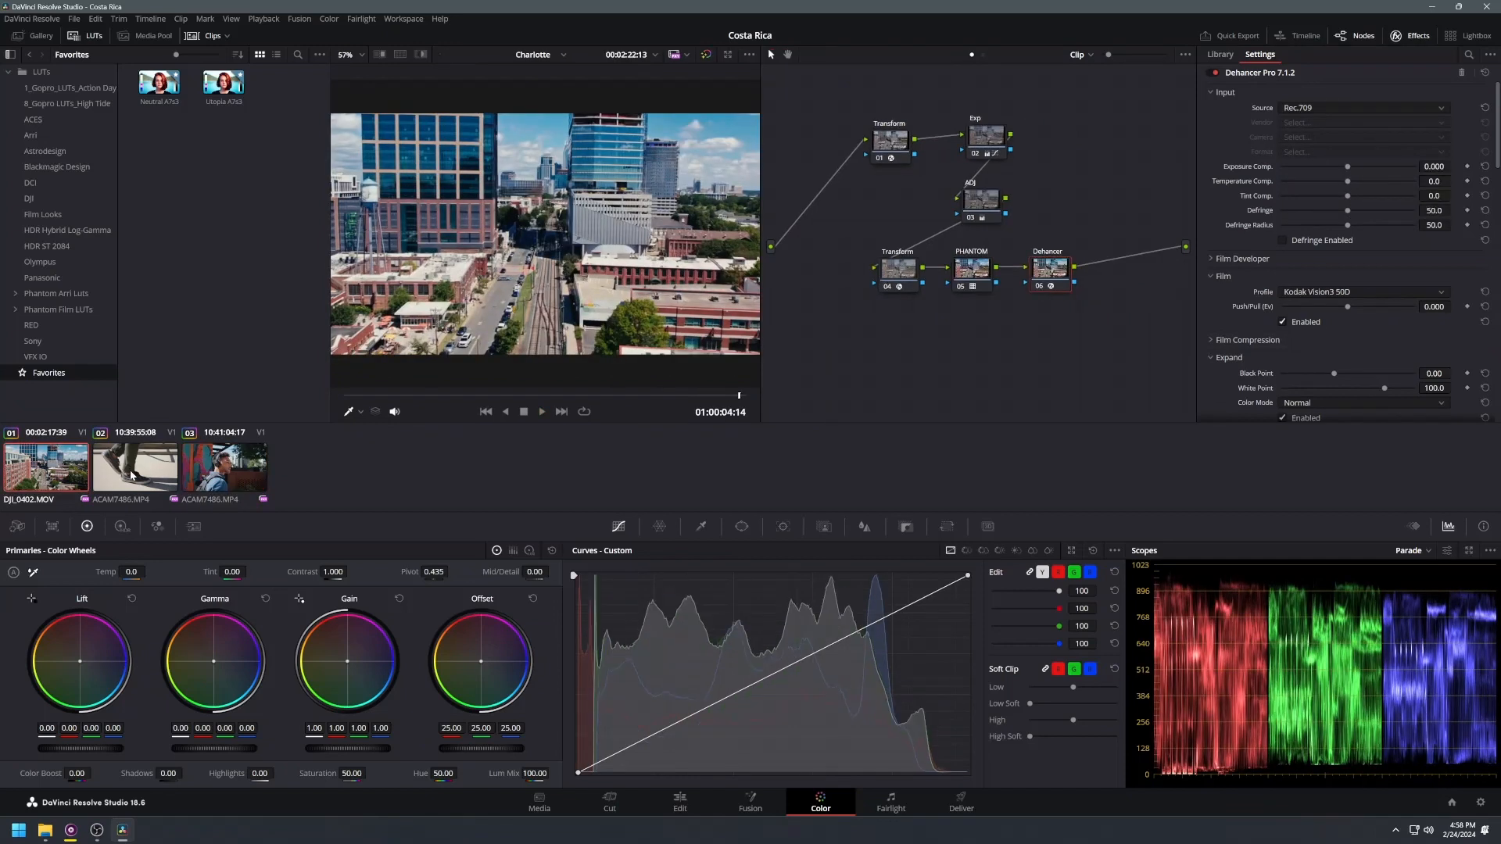
click(224, 473)
right_click(614, 248)
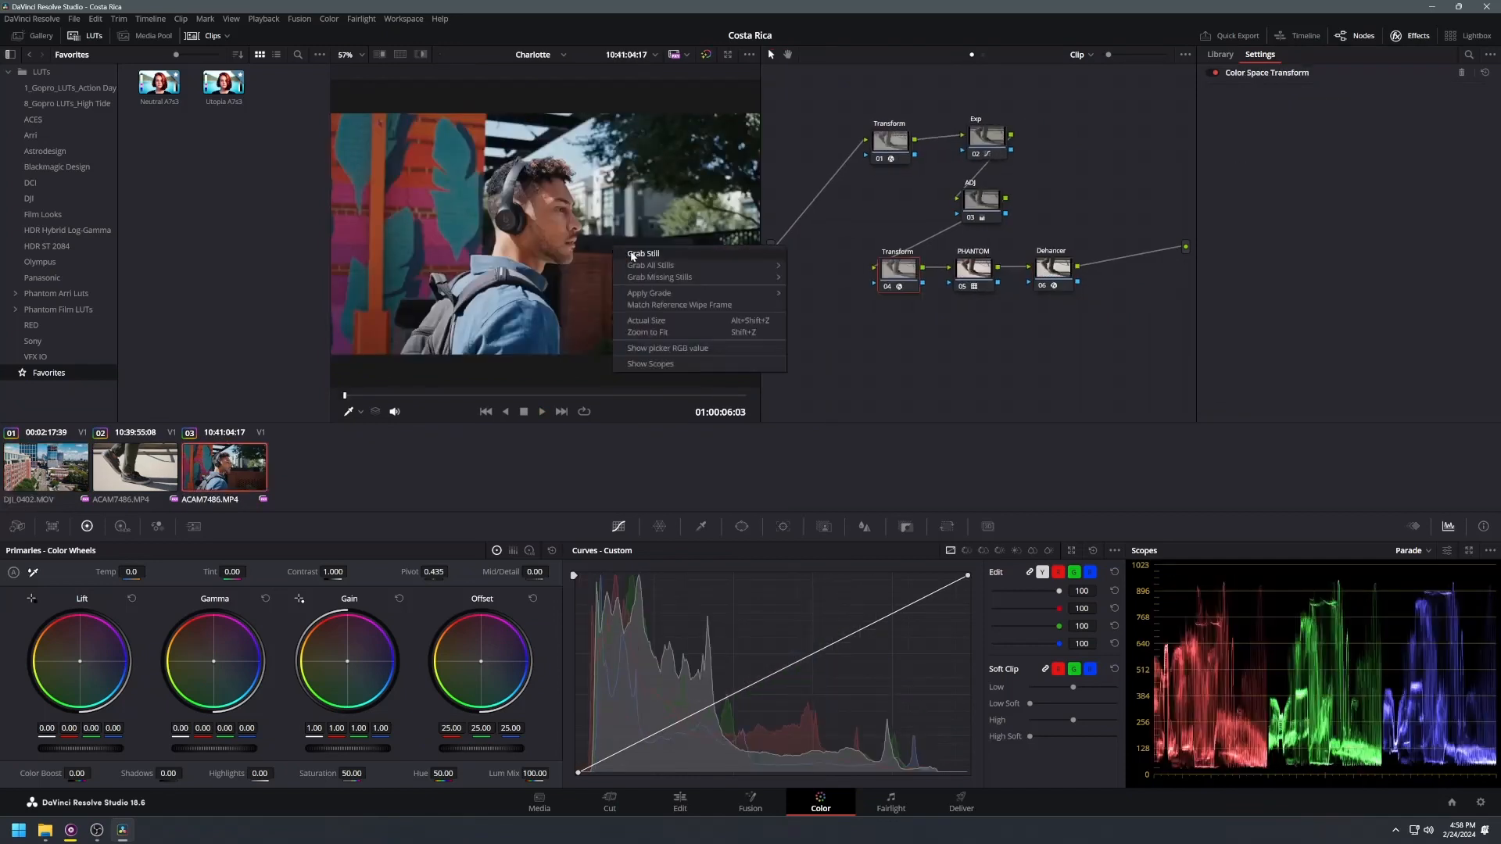
click(635, 254)
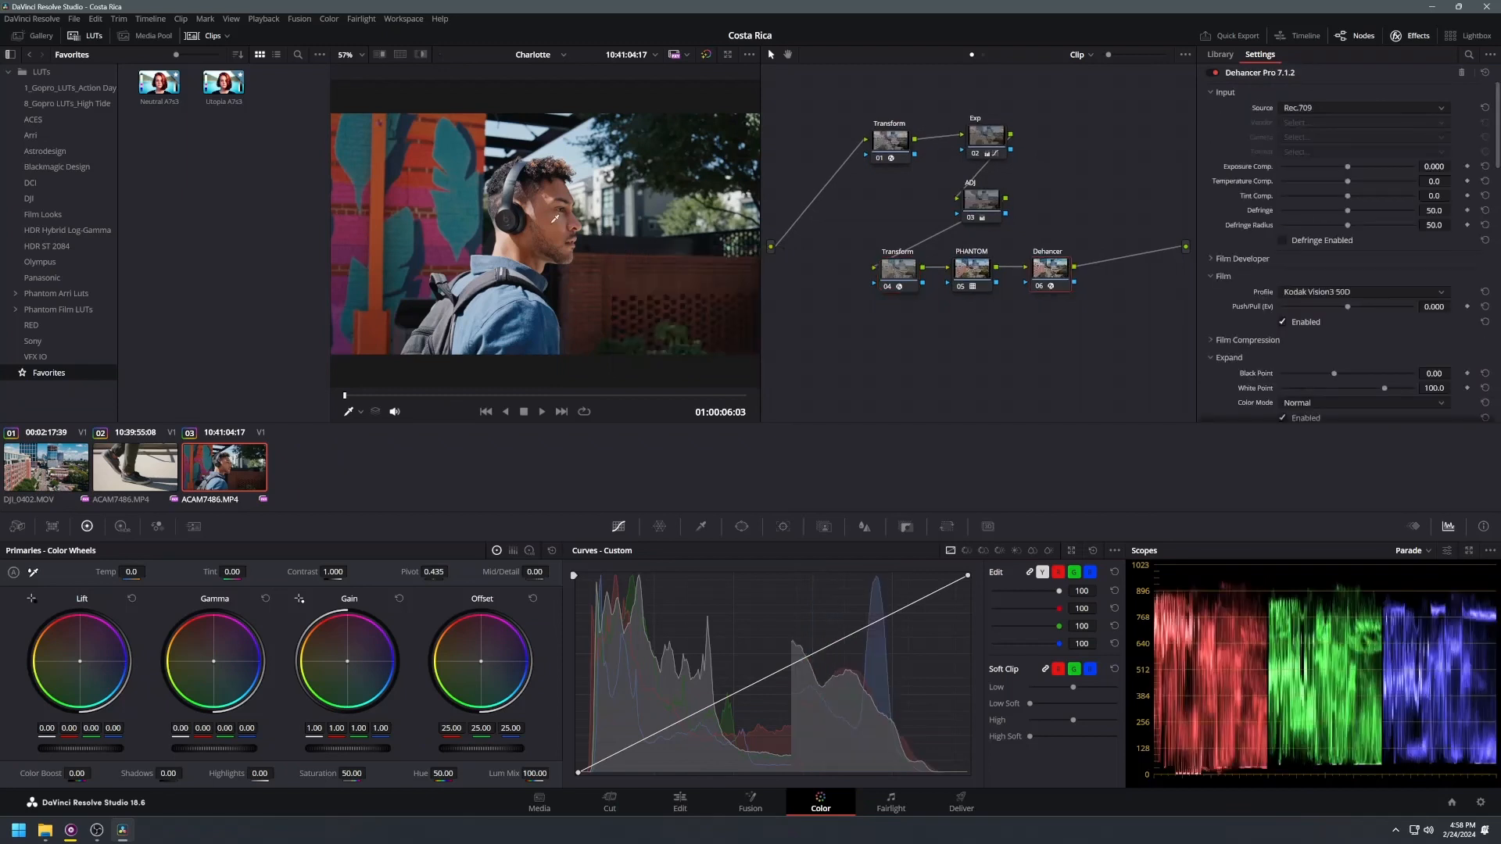
Step: Apply the grabbed still's grade from the gallery to the fourth clip's node graph and tidy the node layout
click(25, 37)
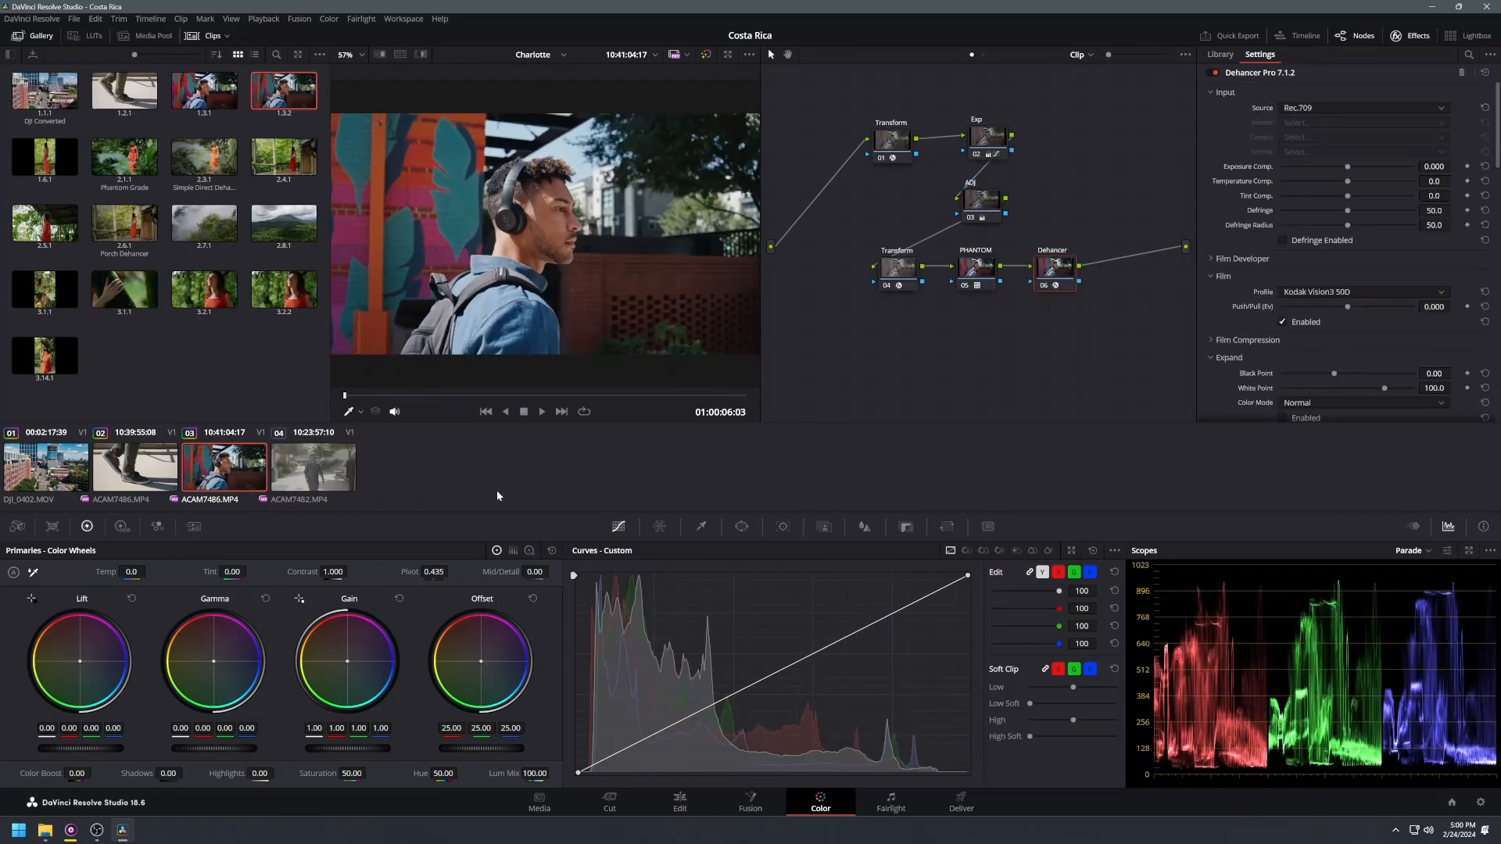
click(294, 470)
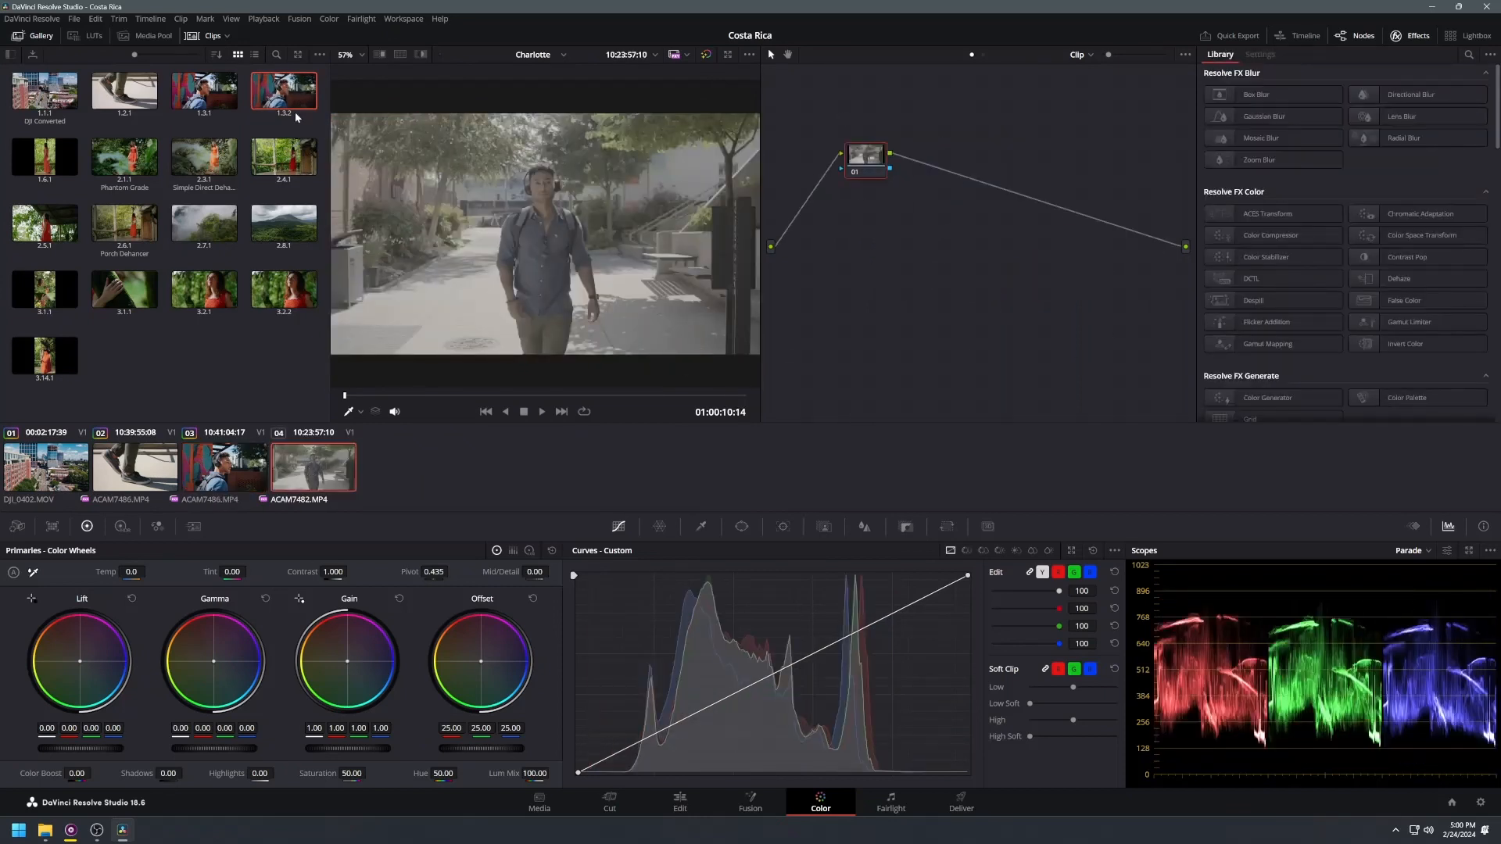
drag(283, 94, 861, 161)
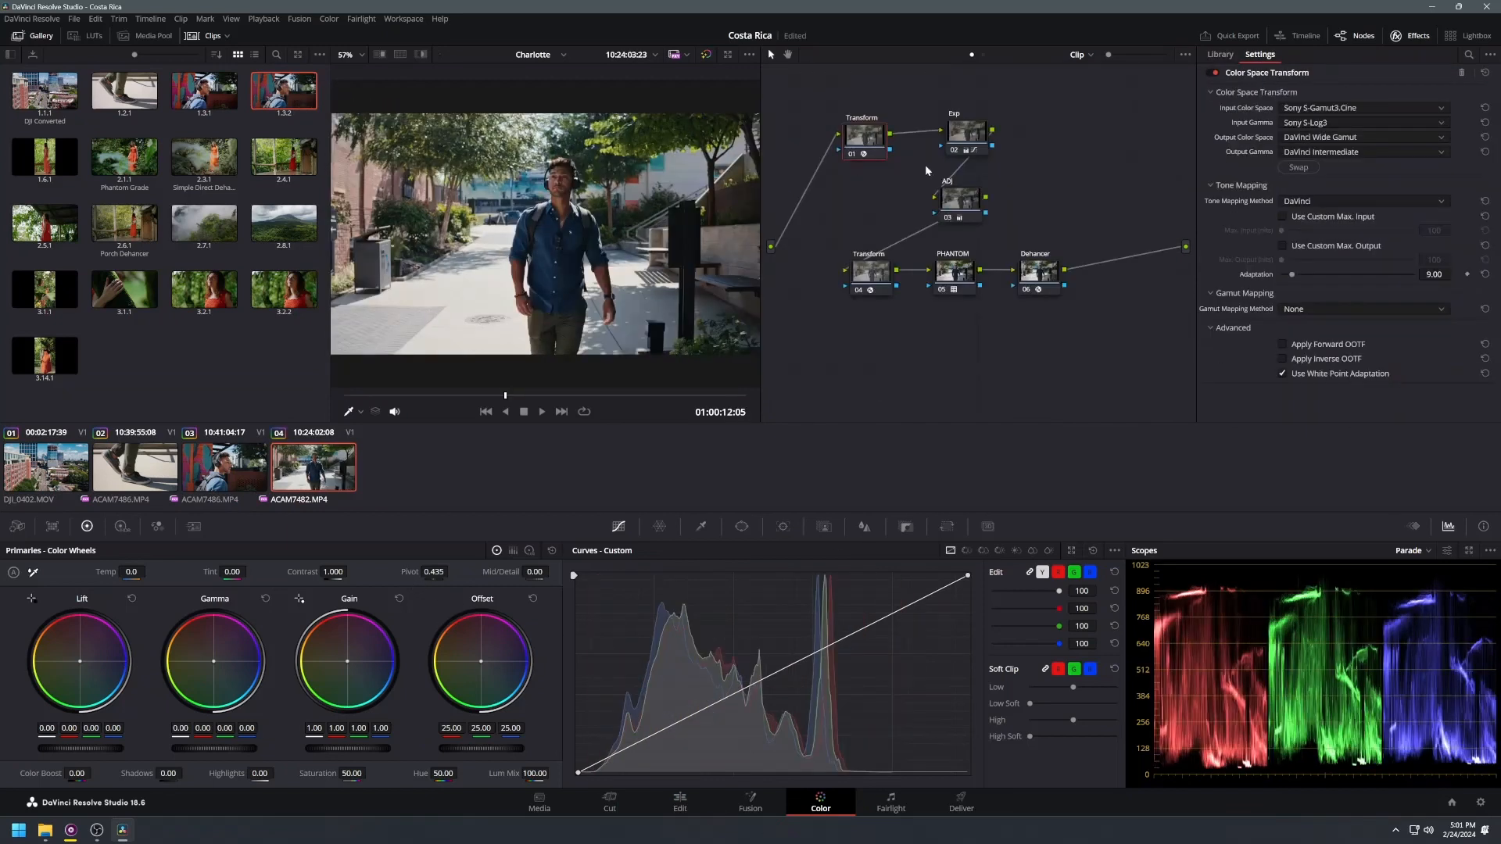
drag(918, 214, 954, 248)
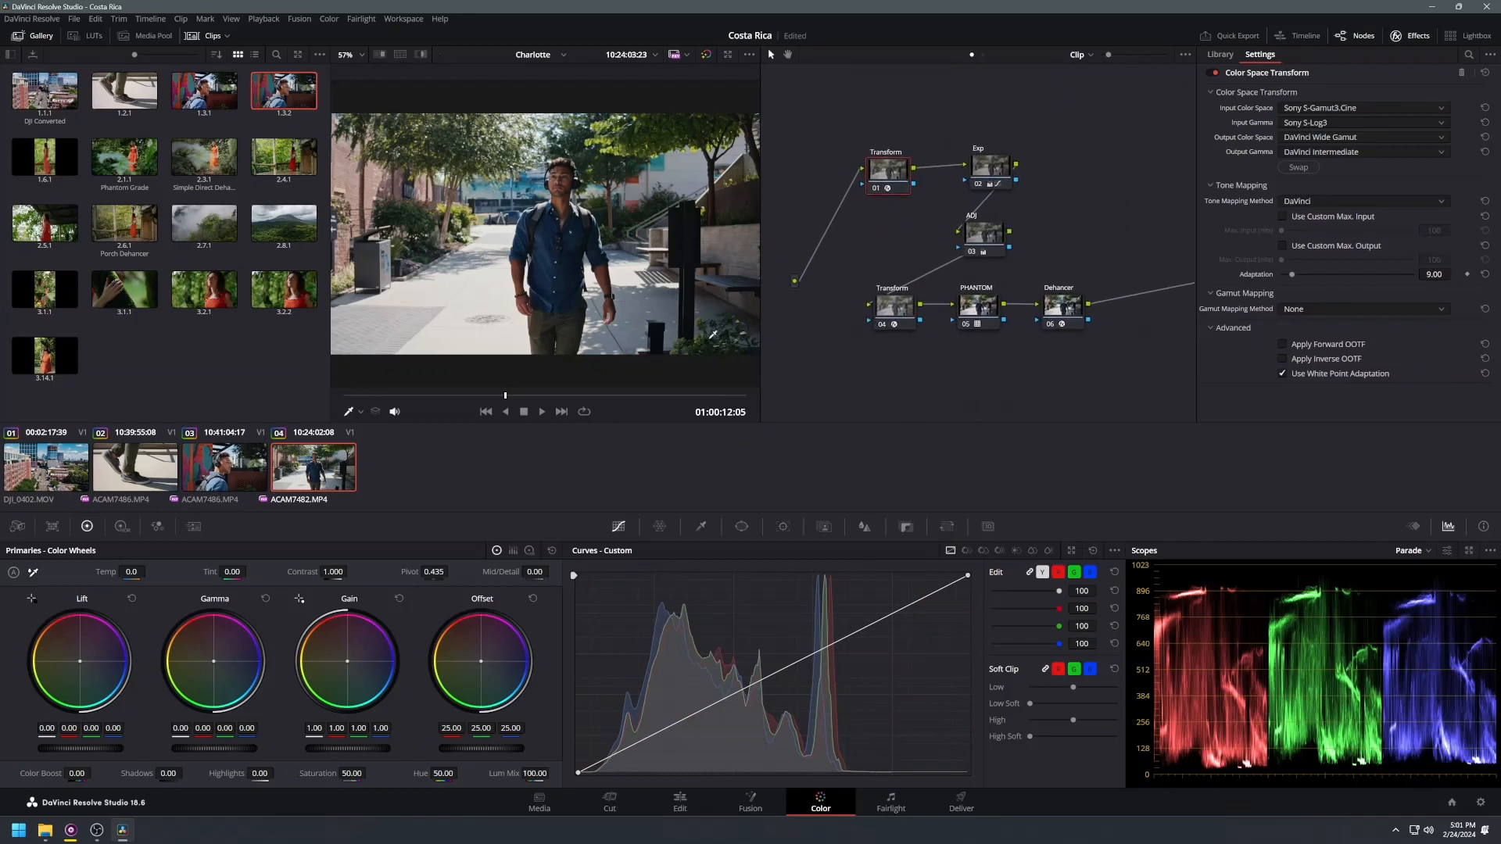
Step: Play the shoe clip while toggling the PHANTOM and Dehancer nodes on and off to compare them
key(space)
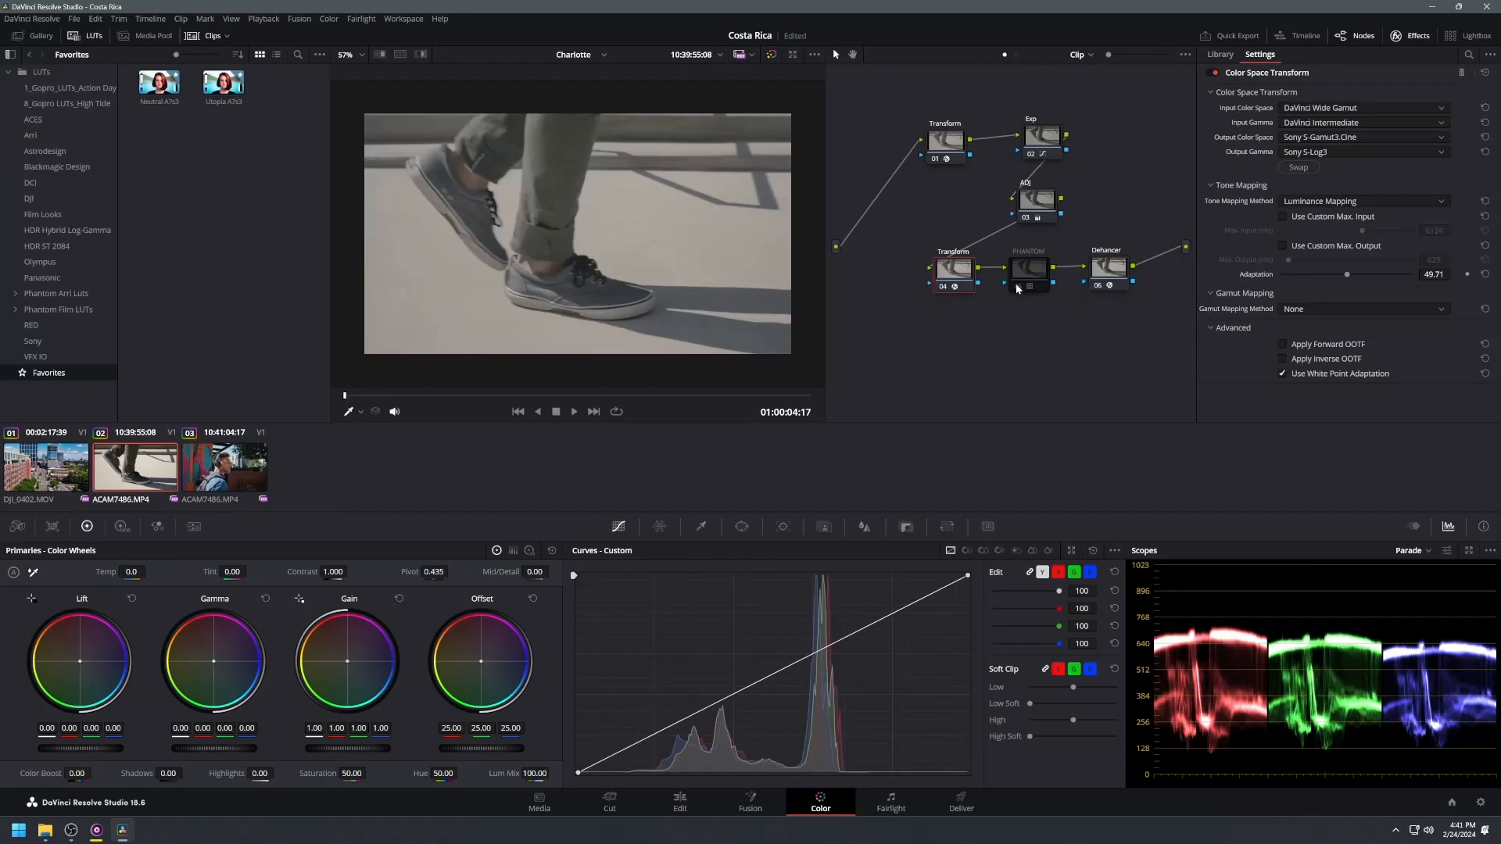
click(1018, 287)
click(1099, 287)
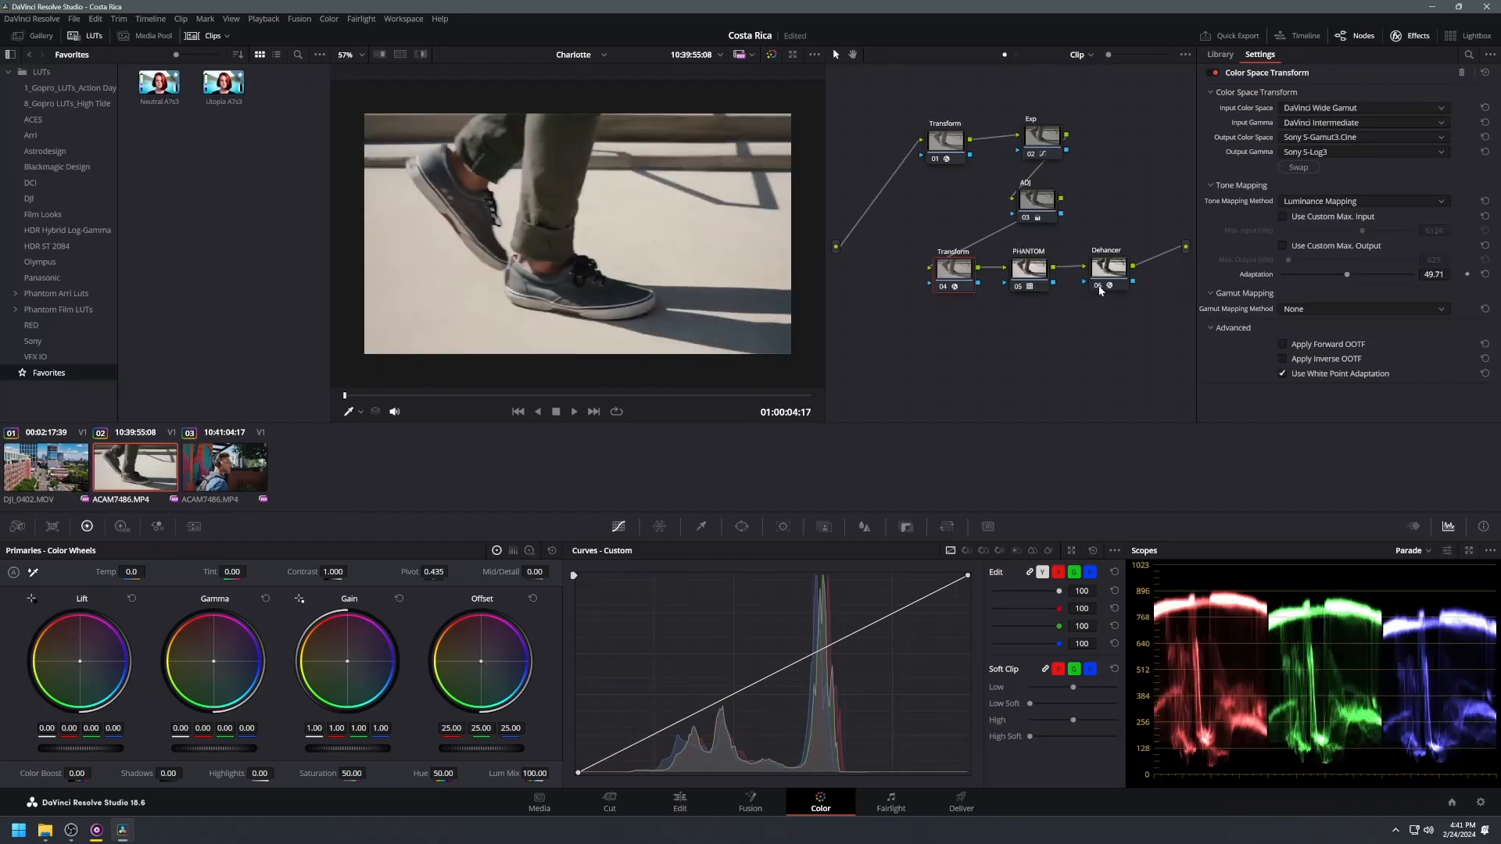
click(1017, 288)
click(1018, 288)
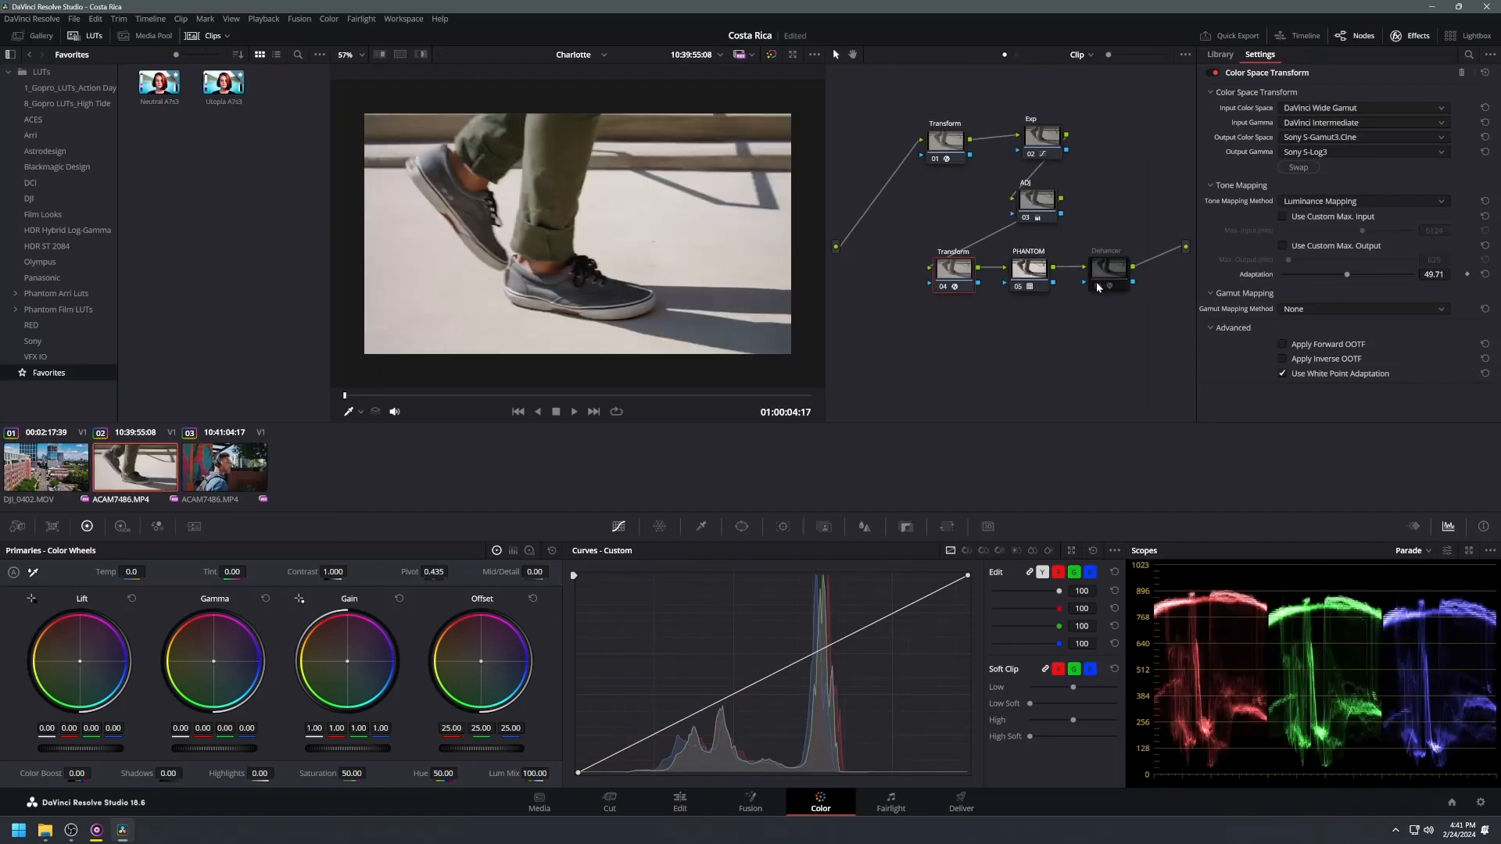
click(1097, 285)
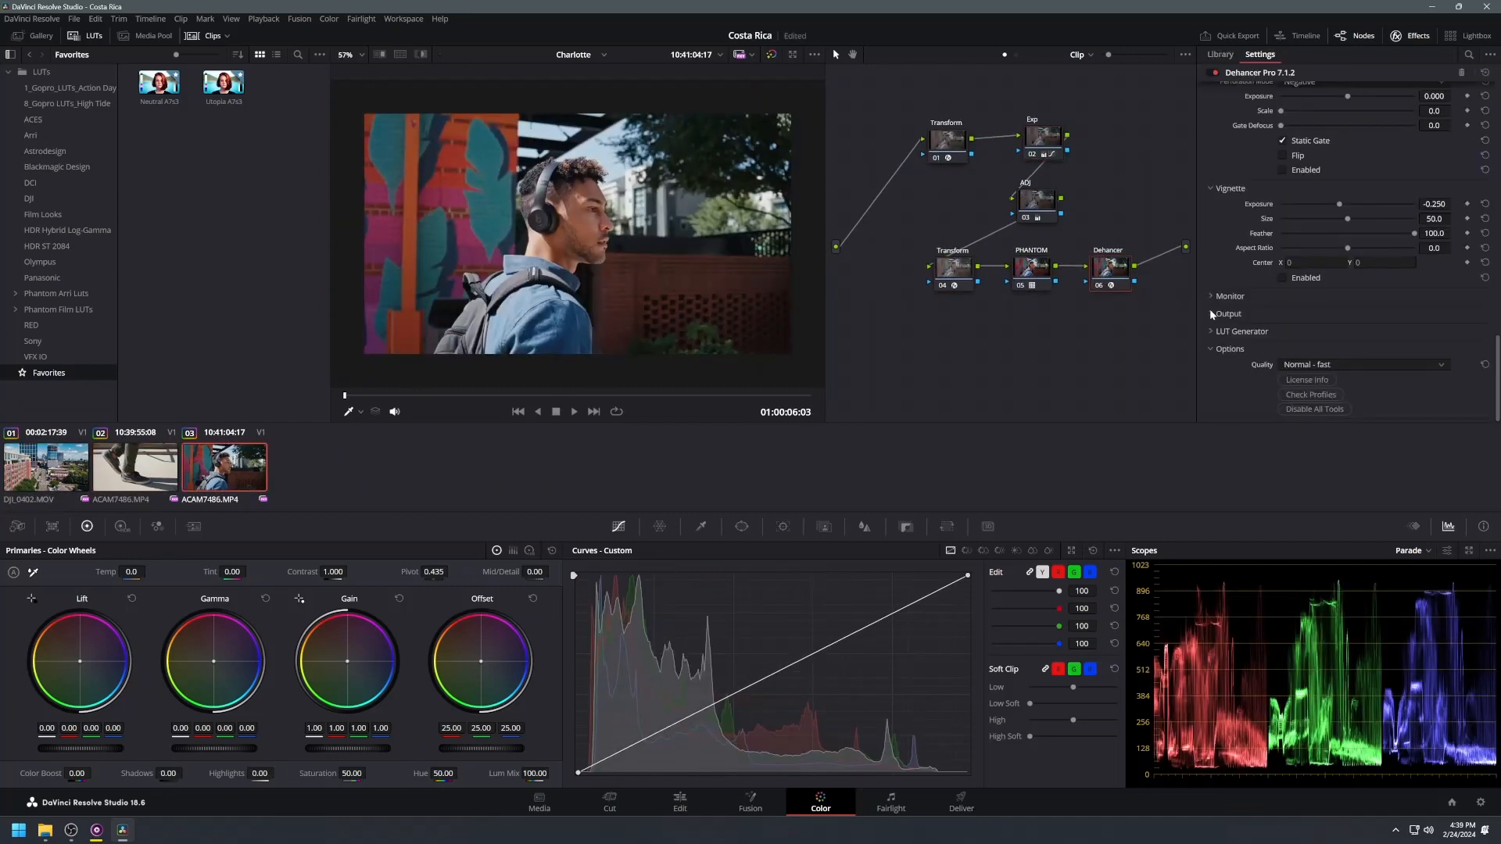
Step: Adjust the Dehancer Output Total Impact on the headphones clip, sliding it up to 100 and back down
click(1211, 314)
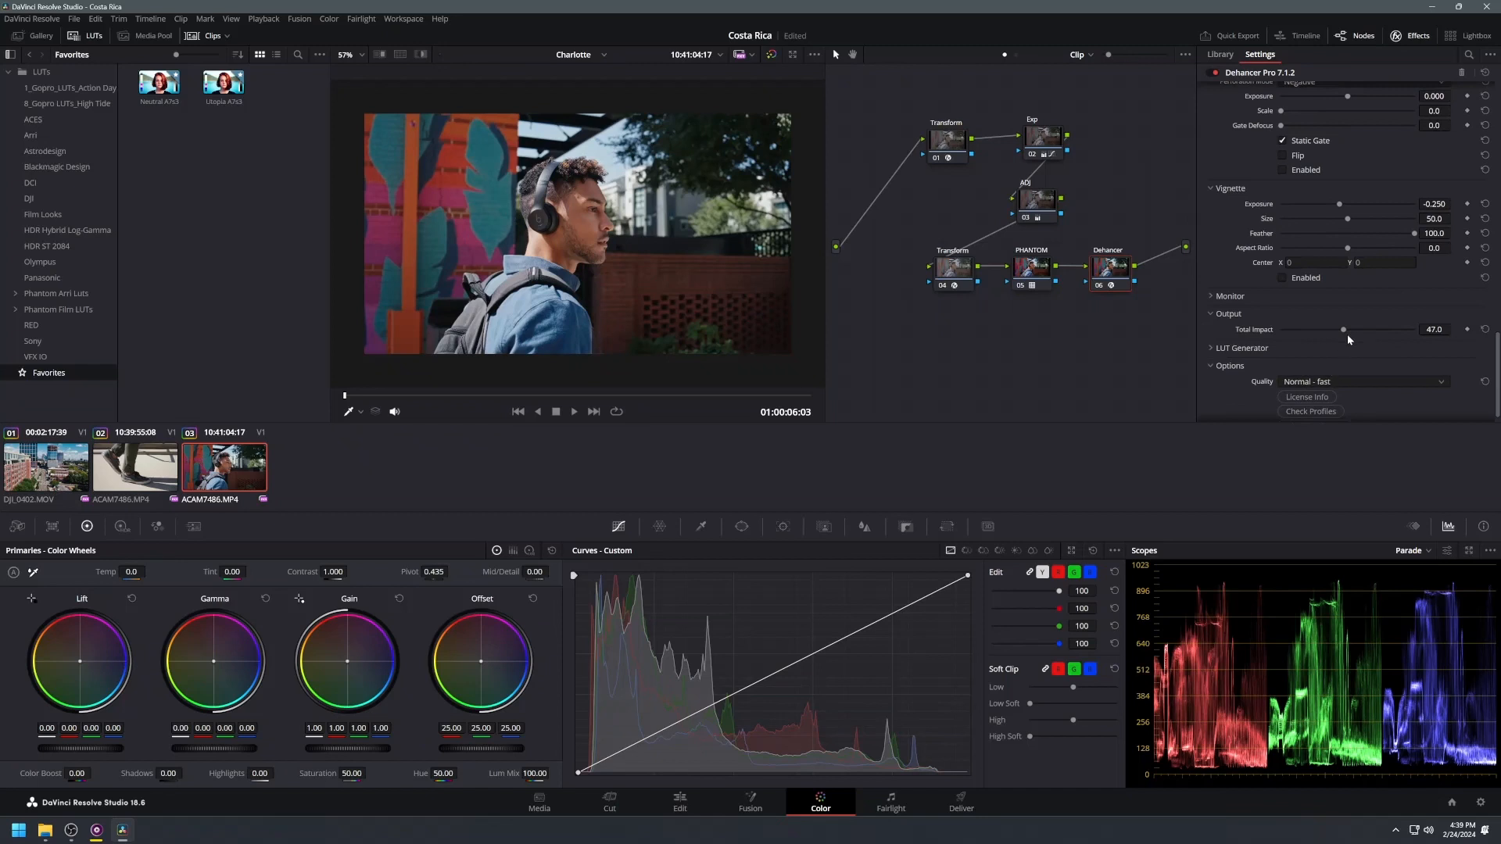
drag(1343, 329, 1434, 332)
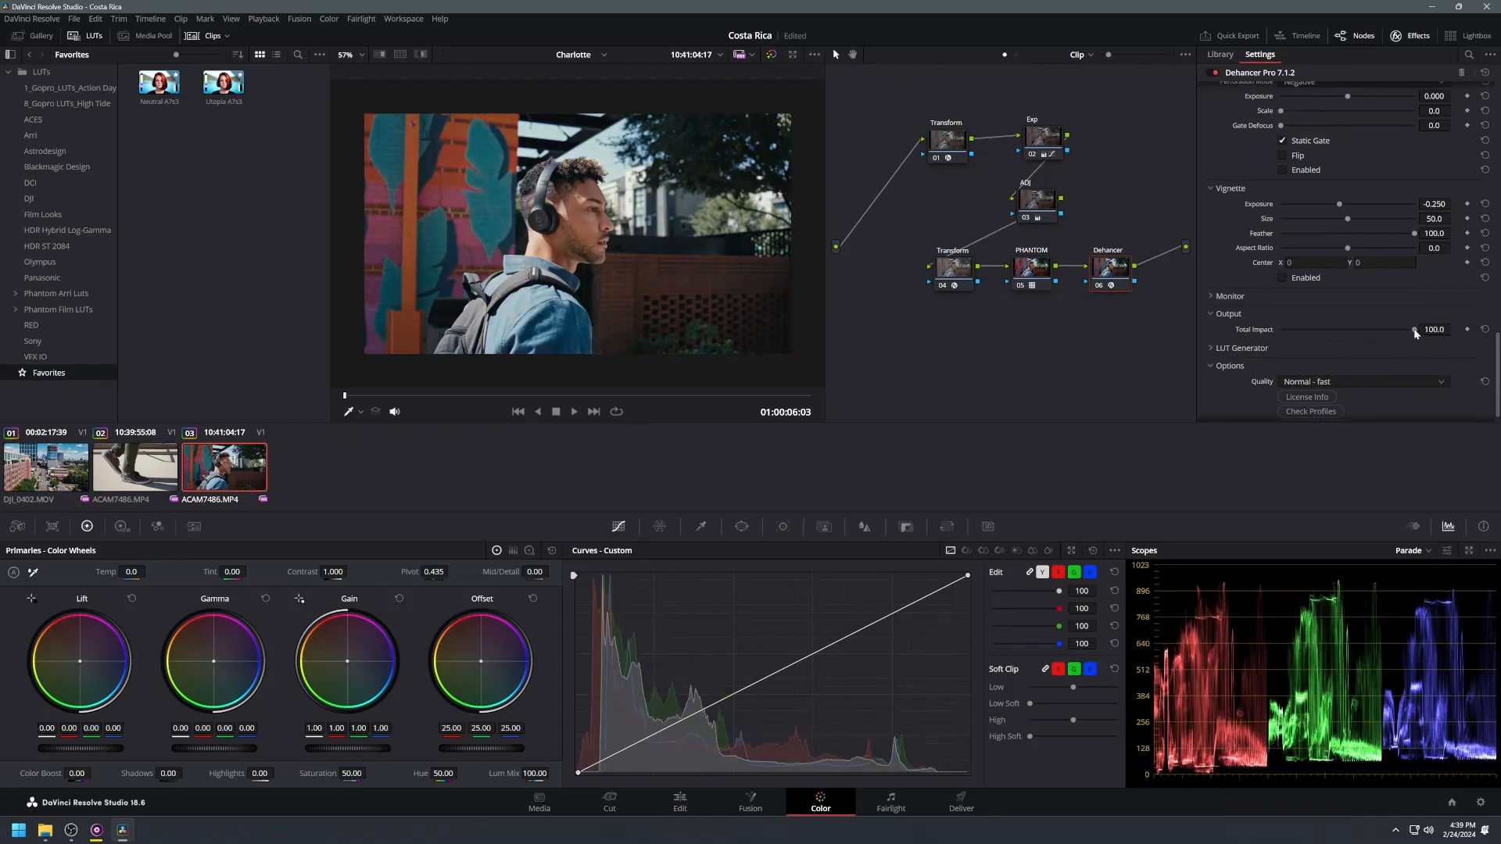
drag(1414, 328, 1278, 317)
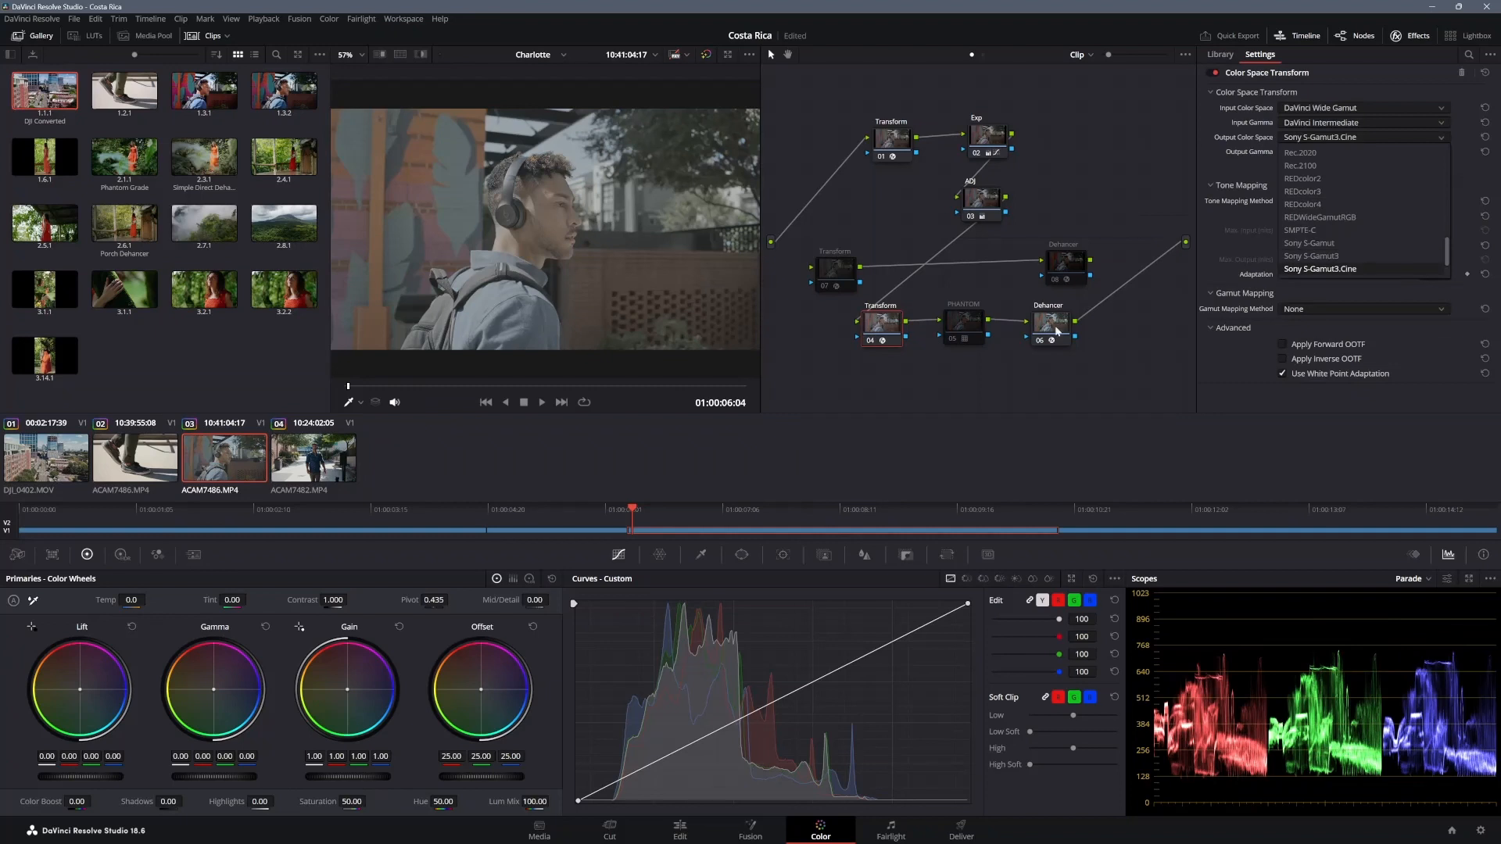
Step: Set the Color Space Transform output to Rec.709 with Gamma 2.4 and play the clip
click(1323, 191)
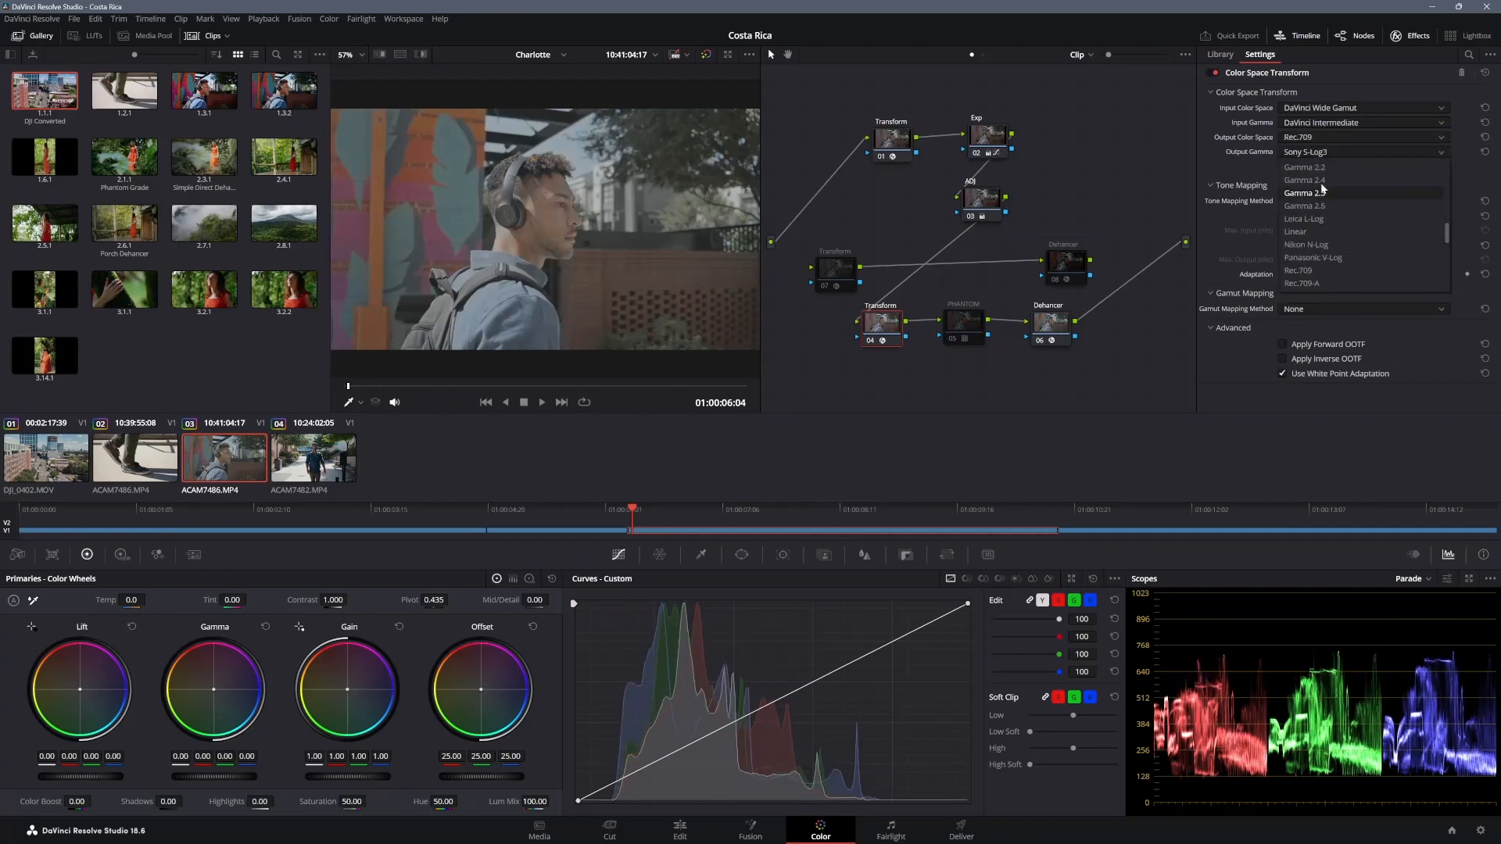
click(1320, 180)
key(space)
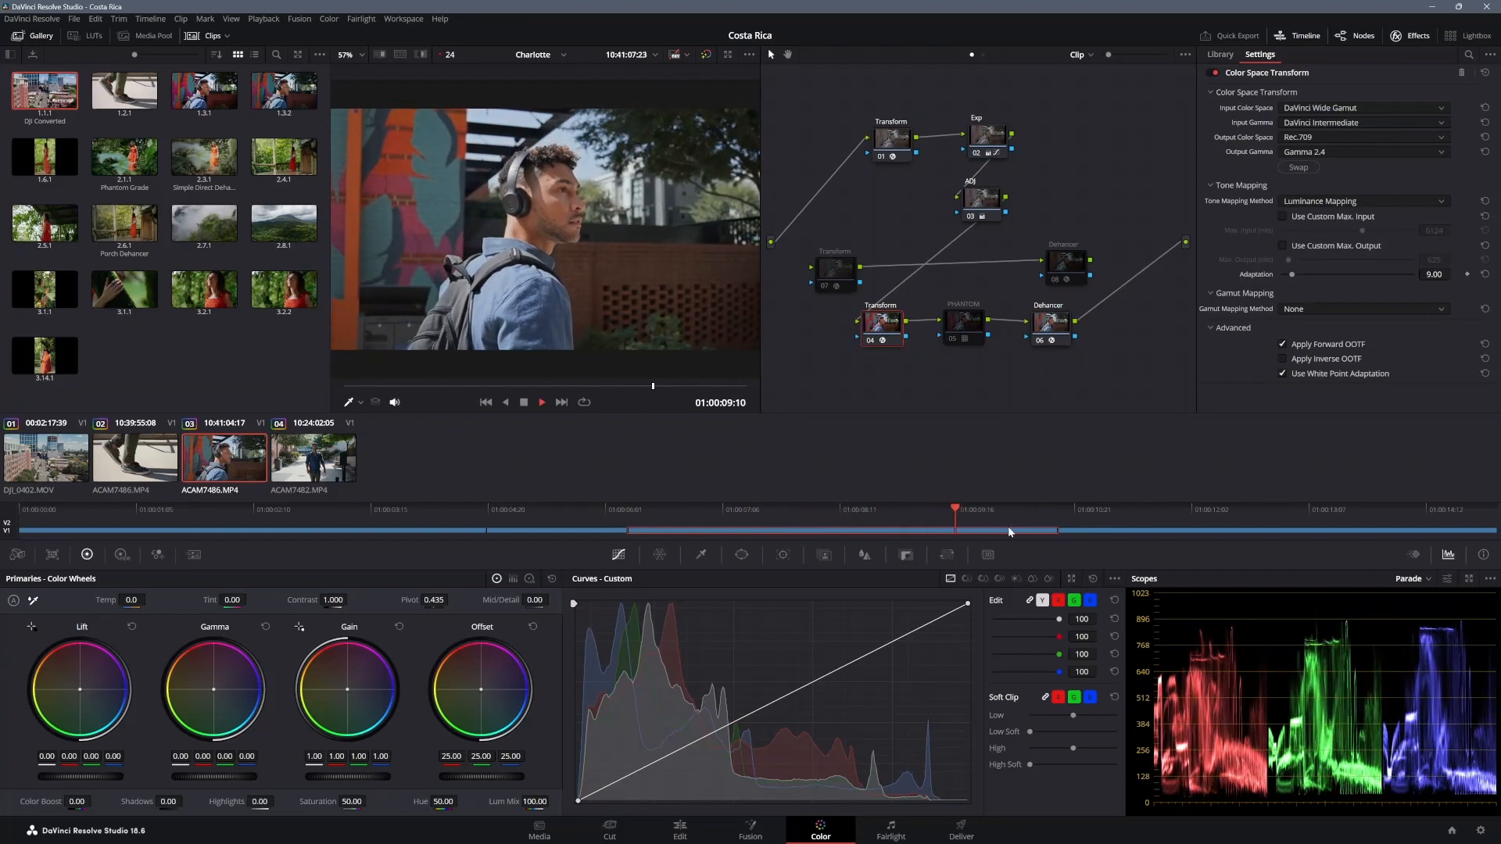